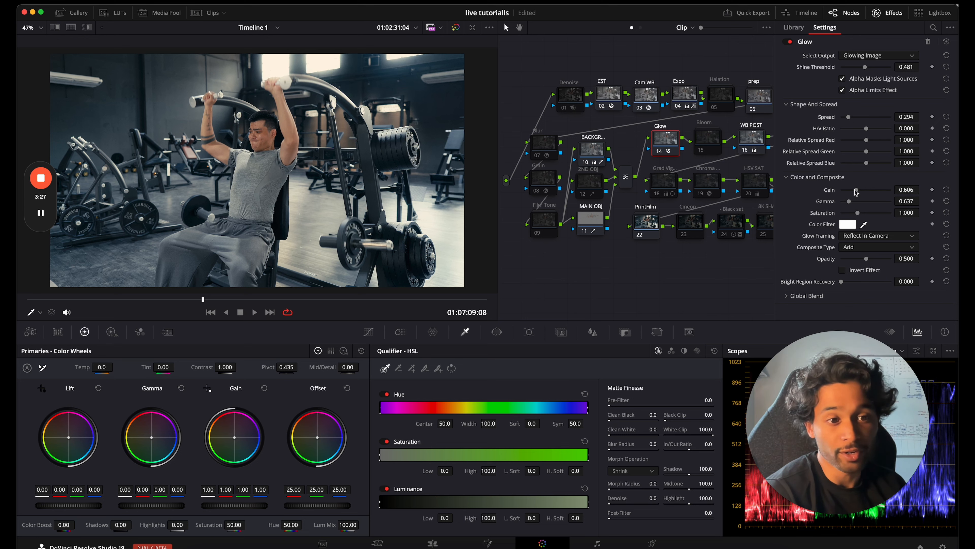
- Refine the Glow effect with a gain of 0.440, a blue color filter and a saturation of 1.431
{"action": "left_click_drag", "start_coordinate": [856, 190], "coordinate": [850, 191]}
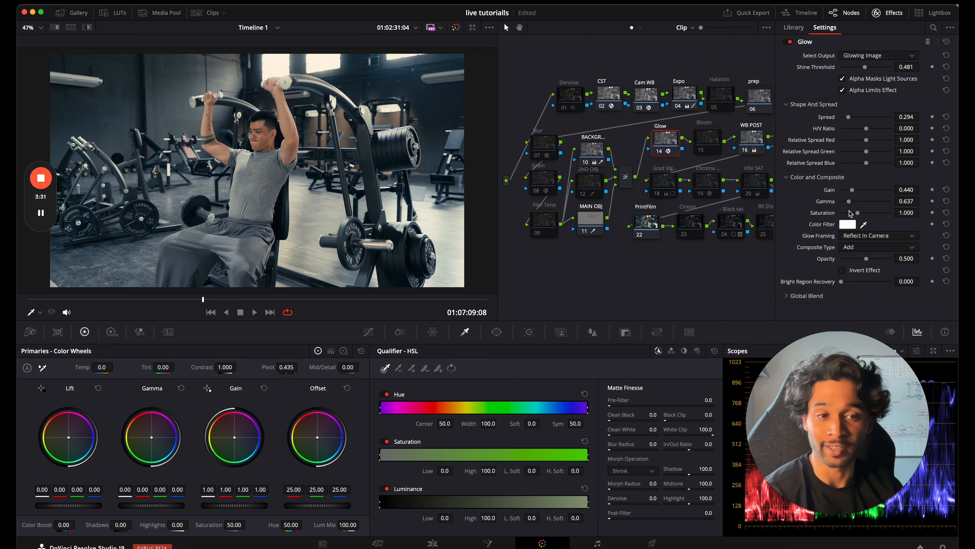
{"action": "left_click", "coordinate": [847, 223]}
{"action": "left_click_drag", "start_coordinate": [634, 271], "coordinate": [547, 325]}
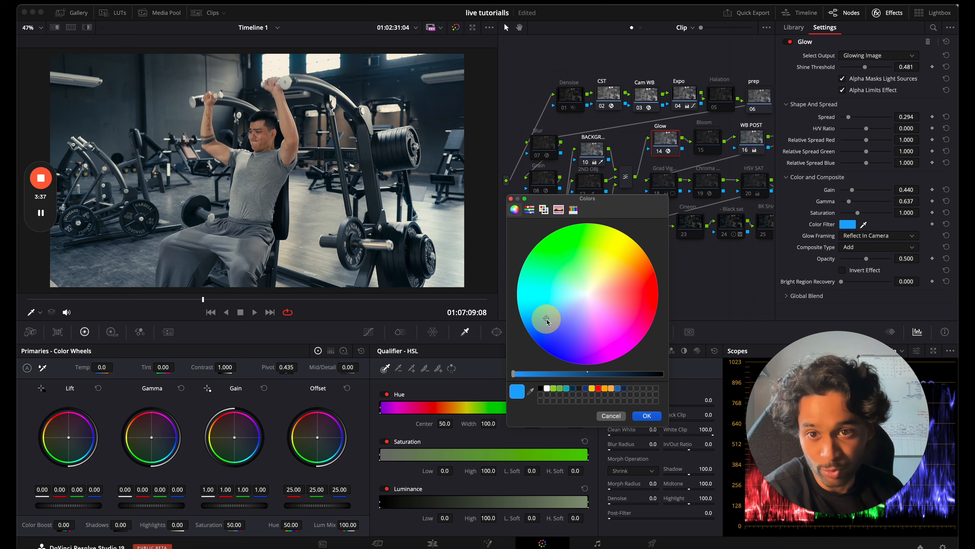
{"action": "left_click", "coordinate": [647, 416]}
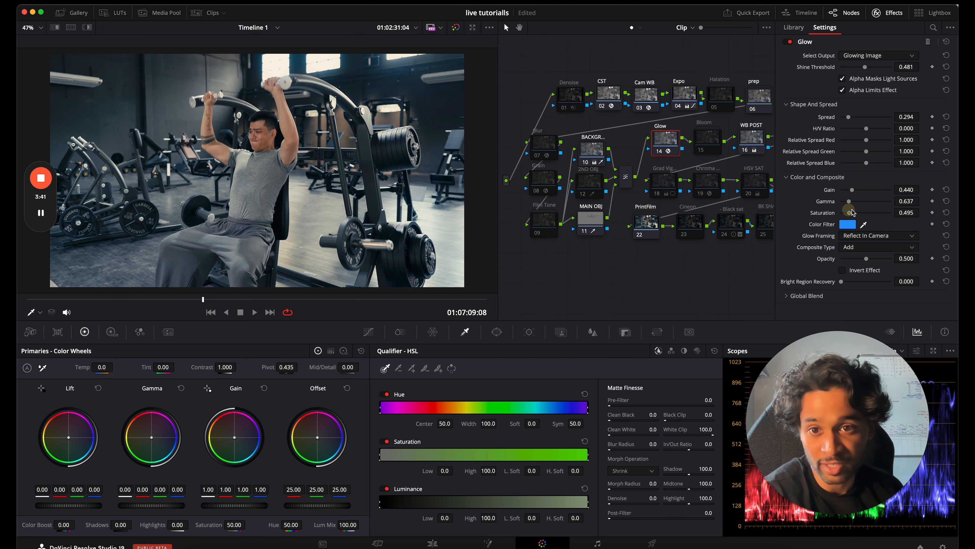
{"action": "mouse_move", "coordinate": [849, 212]}
{"action": "left_mouse_down"}
{"action": "mouse_move", "coordinate": [921, 200]}
{"action": "mouse_move", "coordinate": [866, 214]}
{"action": "left_mouse_up"}
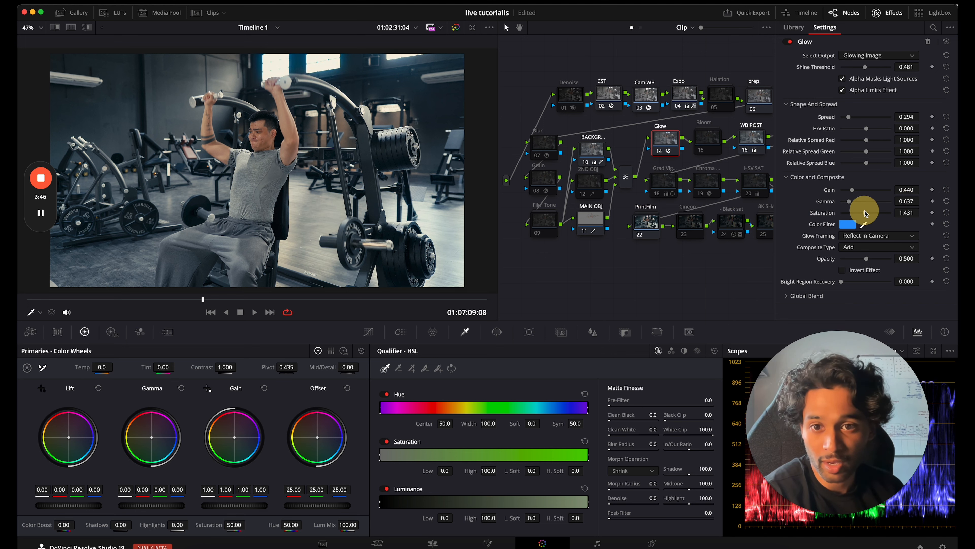
{"action": "left_click", "coordinate": [881, 14]}
- Compare the image with and without the Bloom node, leaving the node enabled
{"action": "left_click", "coordinate": [733, 151]}
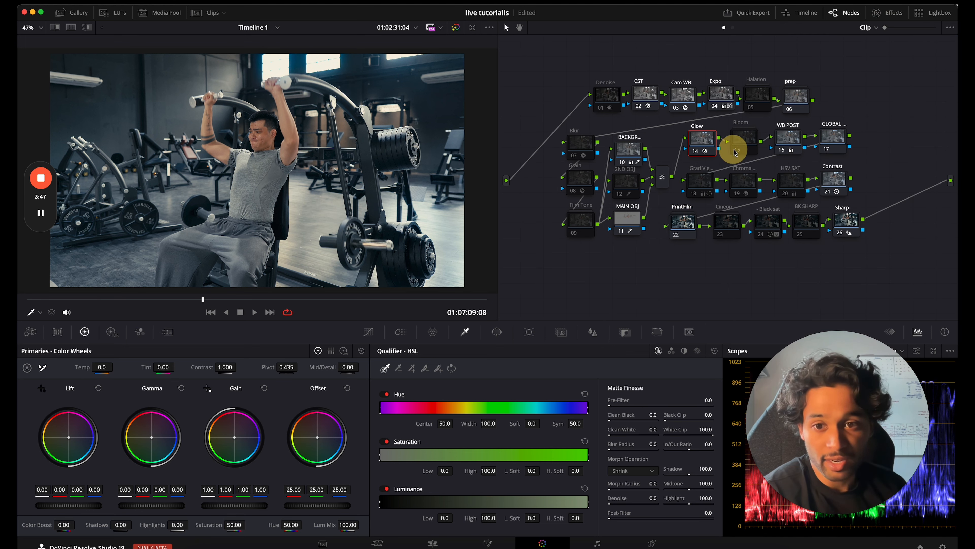
{"action": "left_click", "coordinate": [734, 151]}
{"action": "left_click", "coordinate": [734, 151]}
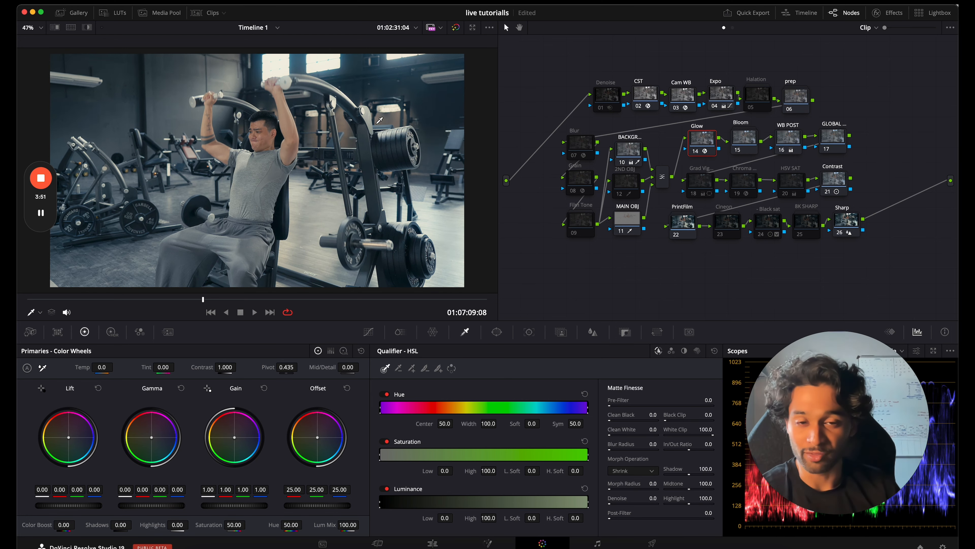
{"action": "left_click", "coordinate": [738, 151]}
{"action": "left_click", "coordinate": [738, 150]}
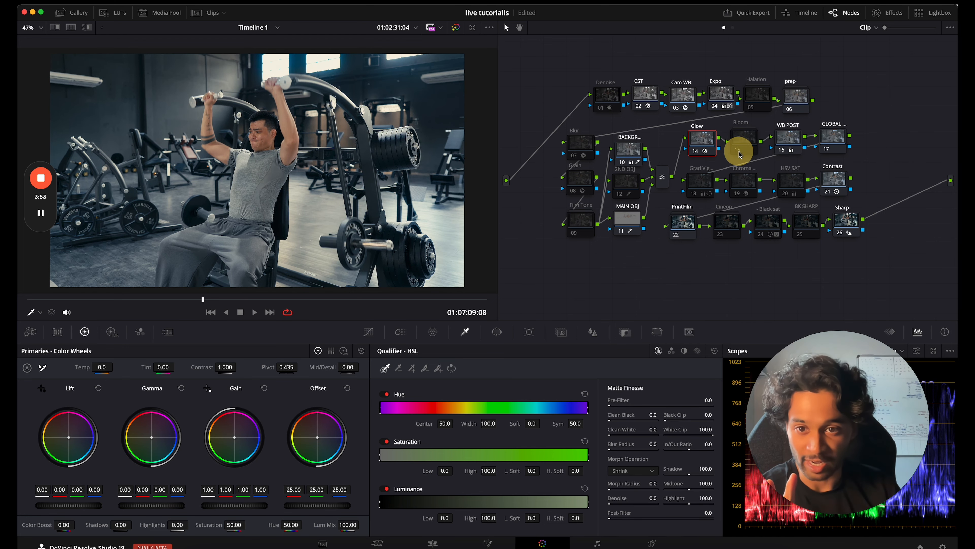
{"action": "left_click", "coordinate": [738, 152]}
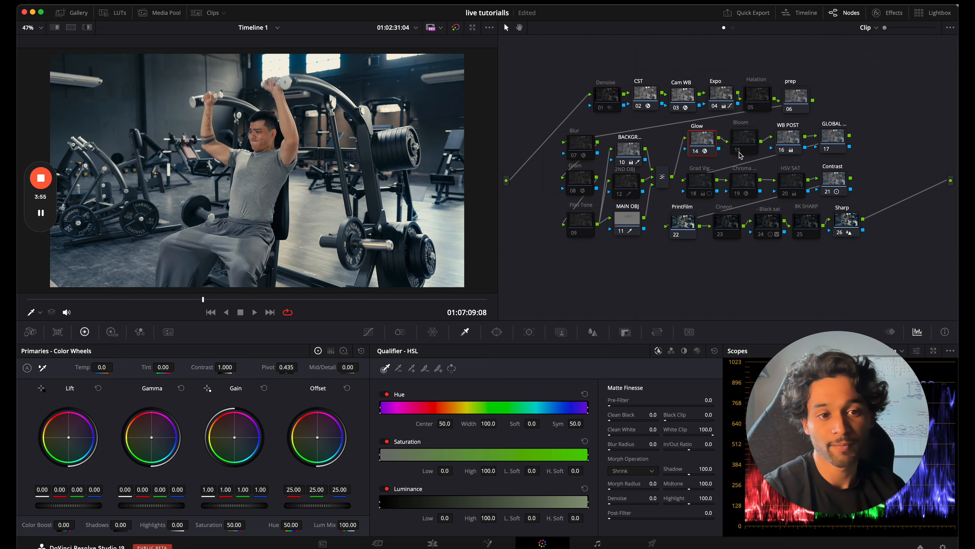
{"action": "left_click", "coordinate": [740, 150]}
{"action": "right_click", "coordinate": [745, 150]}
{"action": "left_click", "coordinate": [758, 160]}
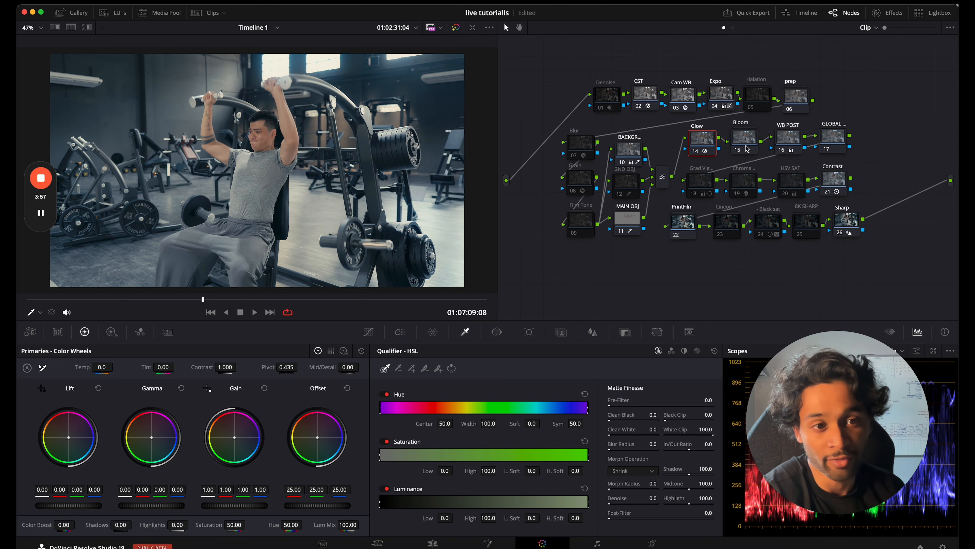
- Open the Bloom compound node and disable its Bloom +, Bloom ++ and Bloom +++ nodes
{"action": "right_click", "coordinate": [744, 141]}
{"action": "left_click", "coordinate": [760, 158]}
{"action": "left_click_drag", "start_coordinate": [565, 92], "coordinate": [912, 263]}
{"action": "left_click", "coordinate": [715, 173]}
{"action": "left_click", "coordinate": [722, 128]}
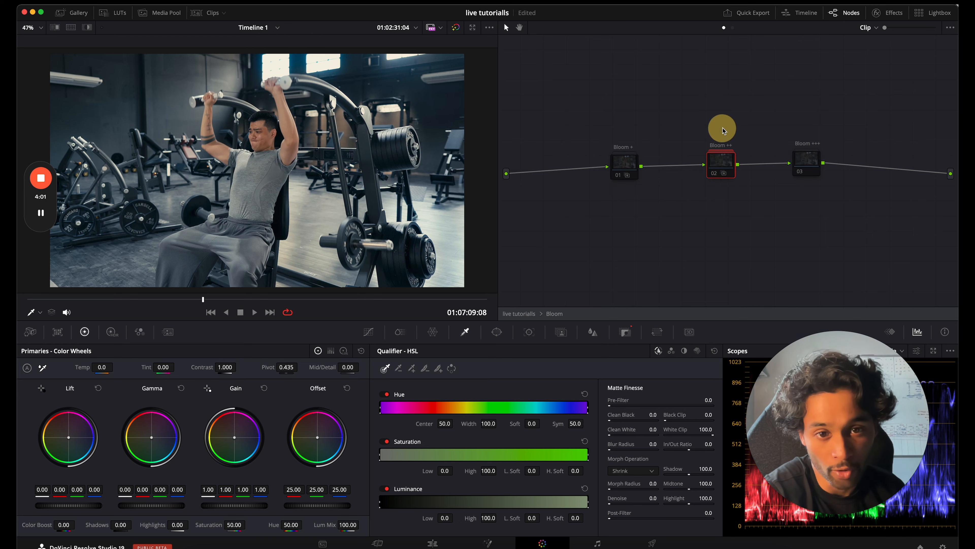
- Compare the three bloom strengths one at a time, then enable Bloom + and return to the main node graph
{"action": "left_click", "coordinate": [618, 176]}
{"action": "left_click", "coordinate": [619, 176]}
{"action": "left_click", "coordinate": [619, 176]}
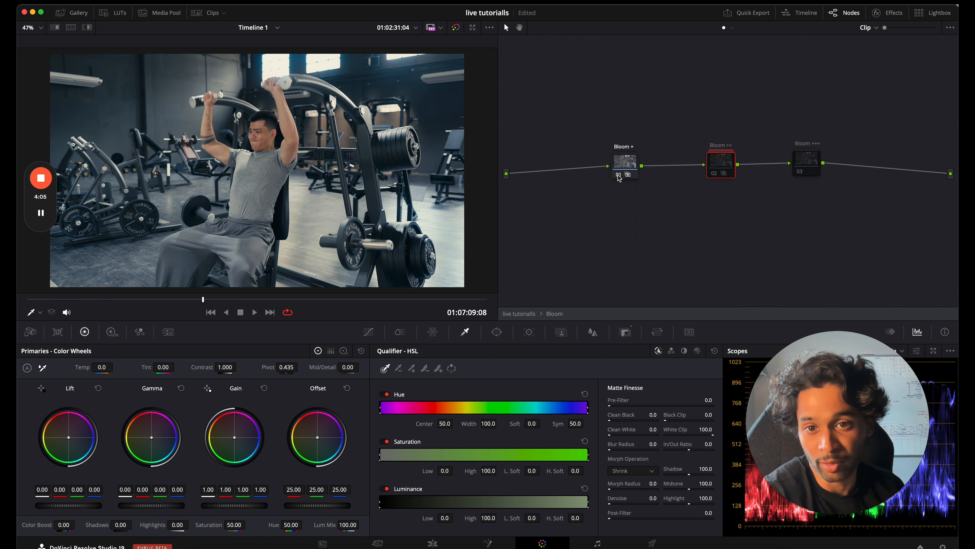
{"action": "left_click", "coordinate": [619, 176]}
{"action": "left_click", "coordinate": [798, 174]}
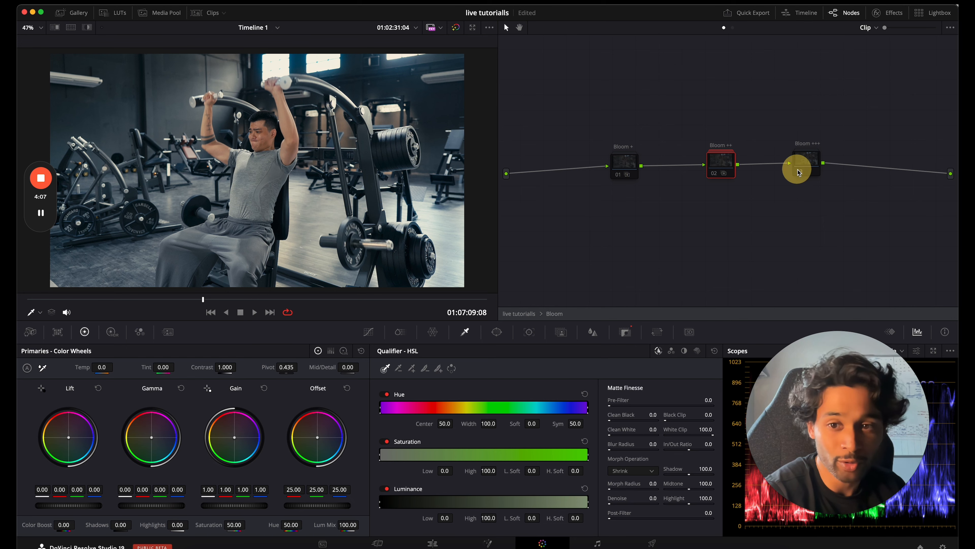
{"action": "left_click", "coordinate": [797, 170]}
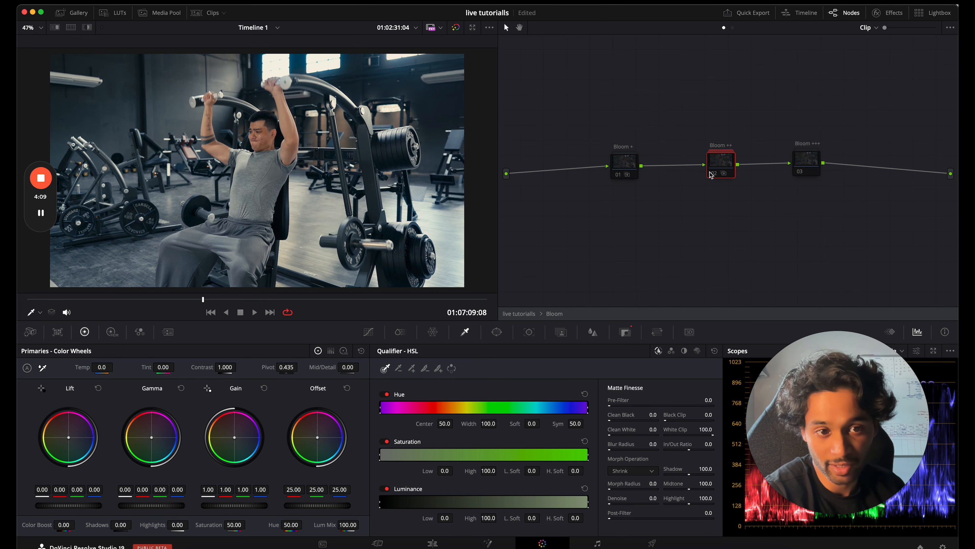
{"action": "left_click", "coordinate": [712, 174]}
{"action": "left_click", "coordinate": [715, 174]}
{"action": "left_click", "coordinate": [619, 175]}
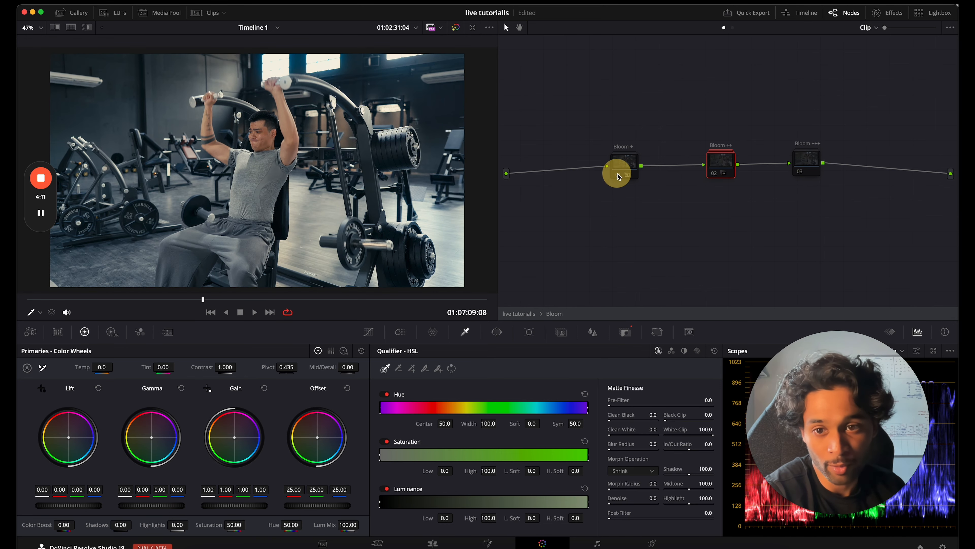
{"action": "left_click", "coordinate": [519, 312]}
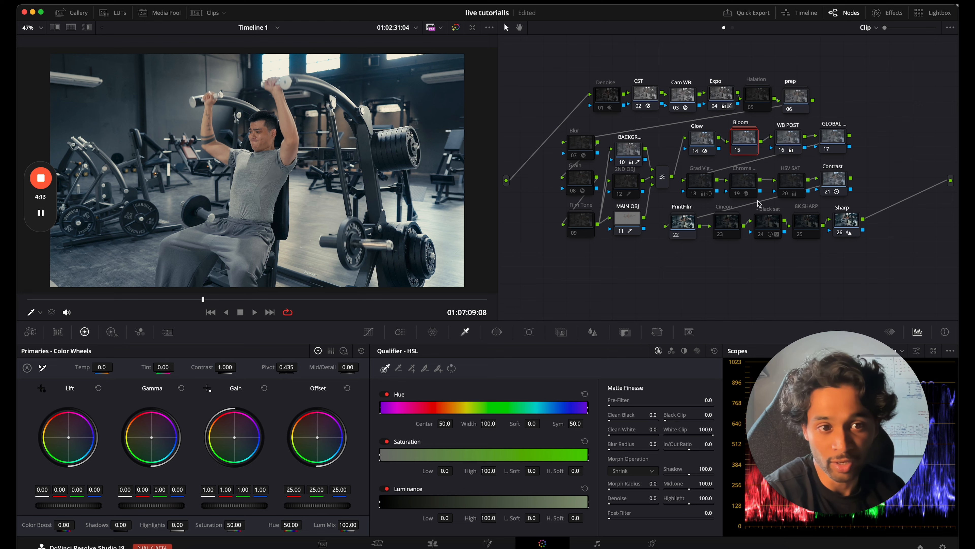
- Darken the GLOBAL node's custom curve by adding shadow, midtone and highlight points, pulling them down and lowering the white point
{"action": "left_click", "coordinate": [838, 137]}
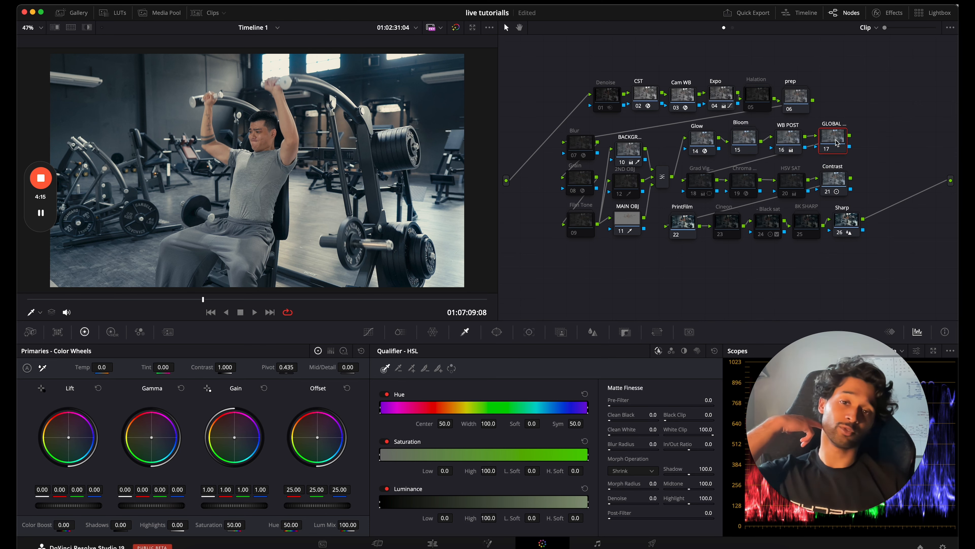
{"action": "left_click", "coordinate": [364, 331]}
{"action": "left_click", "coordinate": [416, 500]}
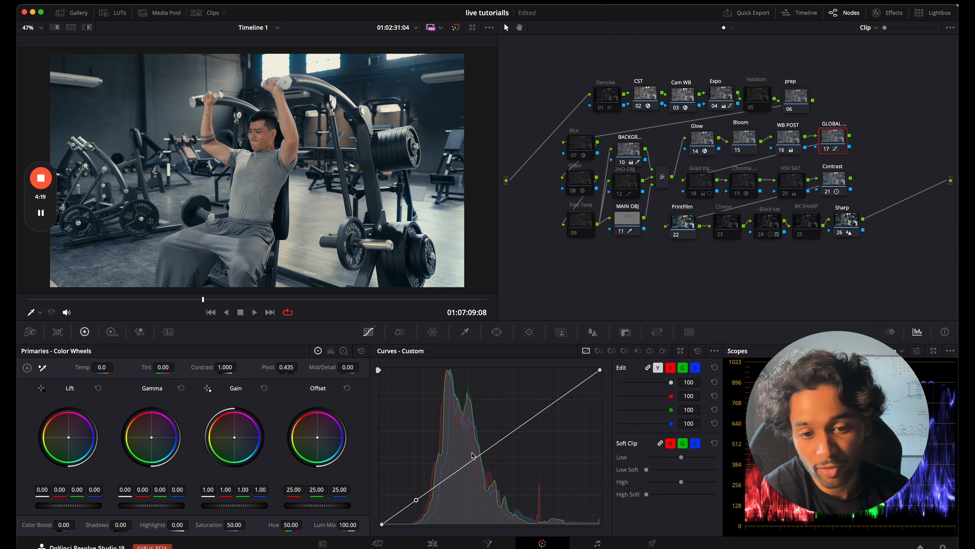
{"action": "left_click_drag", "start_coordinate": [473, 456], "coordinate": [475, 449]}
{"action": "left_click", "coordinate": [548, 400]}
{"action": "left_click_drag", "start_coordinate": [547, 400], "coordinate": [530, 425]}
{"action": "mouse_move", "coordinate": [599, 370]}
{"action": "left_mouse_down"}
{"action": "mouse_move", "coordinate": [602, 398]}
{"action": "mouse_move", "coordinate": [599, 379]}
{"action": "mouse_move", "coordinate": [600, 389]}
{"action": "left_mouse_up"}
{"action": "left_click_drag", "start_coordinate": [475, 453], "coordinate": [484, 467]}
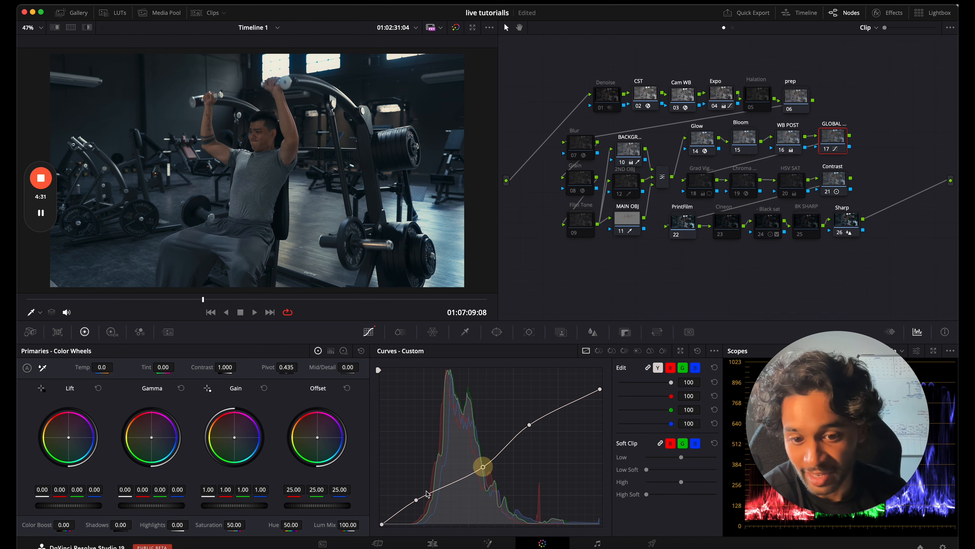
{"action": "left_click_drag", "start_coordinate": [417, 500], "coordinate": [419, 504]}
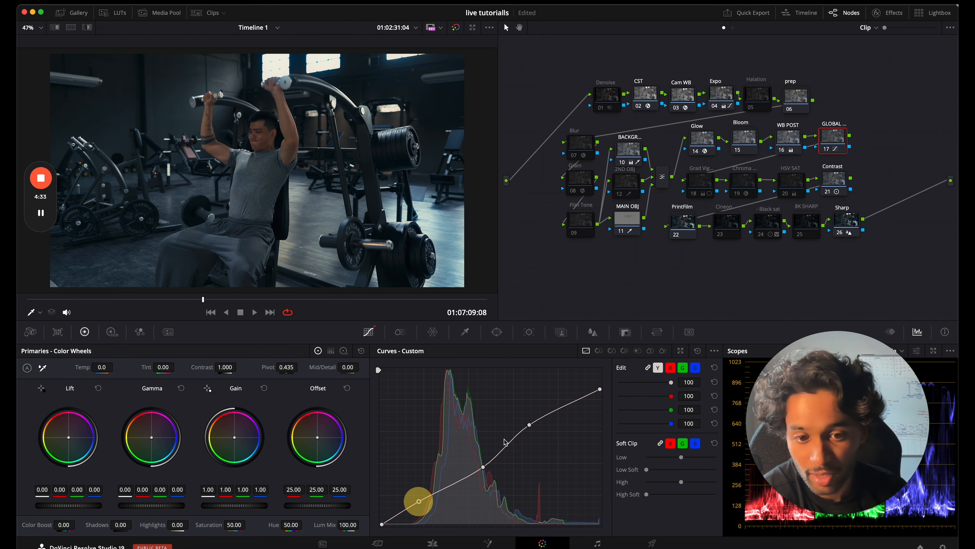
{"action": "left_click_drag", "start_coordinate": [599, 389], "coordinate": [599, 382]}
- Play the darkened gym clip full screen from an earlier frame to review the grade
{"action": "mouse_move", "coordinate": [70, 299]}
{"action": "left_mouse_down"}
{"action": "mouse_move", "coordinate": [47, 299]}
{"action": "mouse_move", "coordinate": [87, 303]}
{"action": "left_mouse_up"}
{"action": "key", "text": "super+f"}
{"action": "key", "text": "space"}
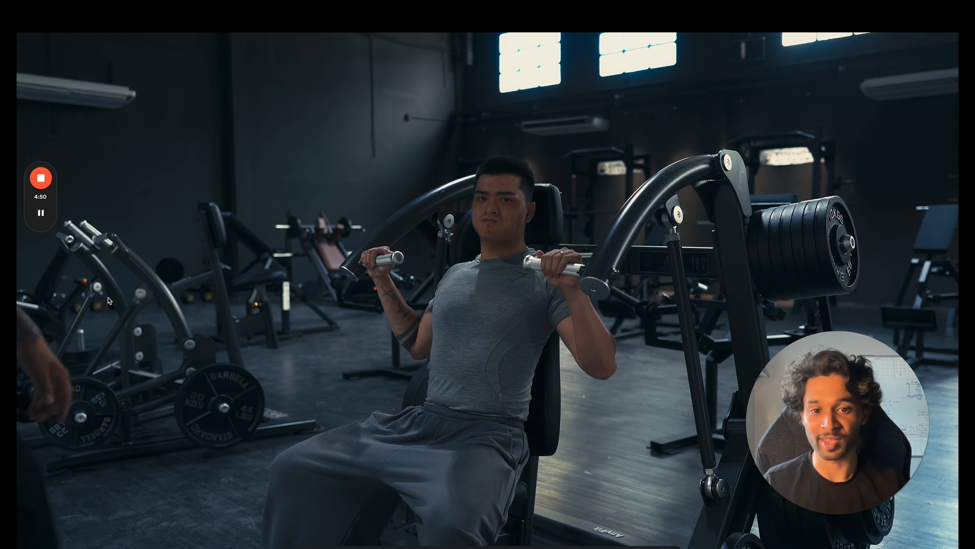
{"action": "key", "text": "Escape"}
- Apply 2.39 output blanking to the timeline and review the letterboxed clip full screen
{"action": "left_click", "coordinate": [167, 3]}
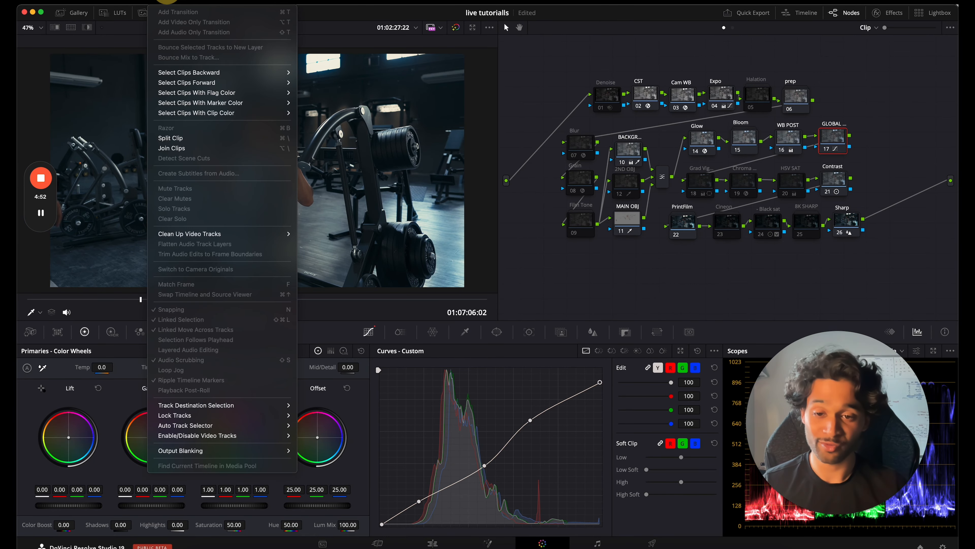
{"action": "mouse_move", "coordinate": [284, 450]}
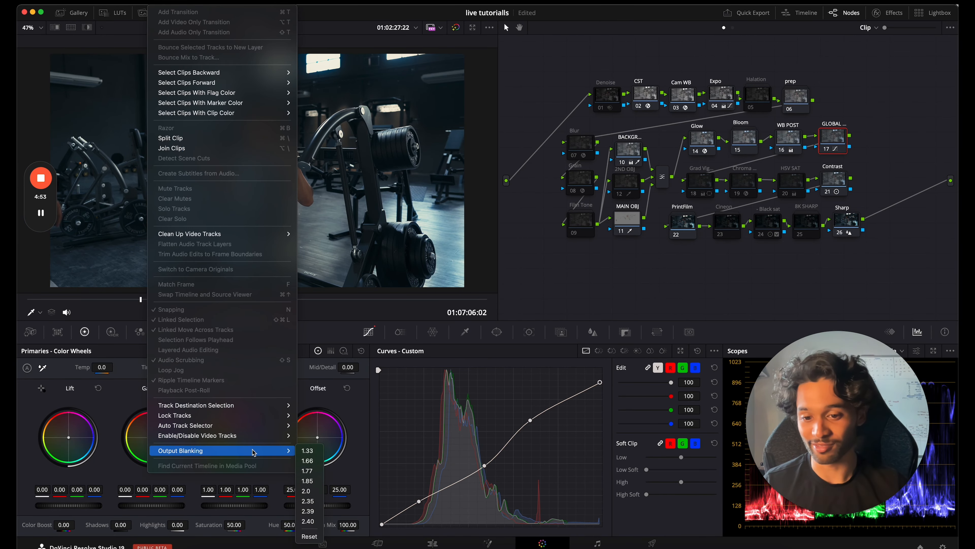
{"action": "left_click", "coordinate": [307, 511]}
{"action": "key", "text": "super+f"}
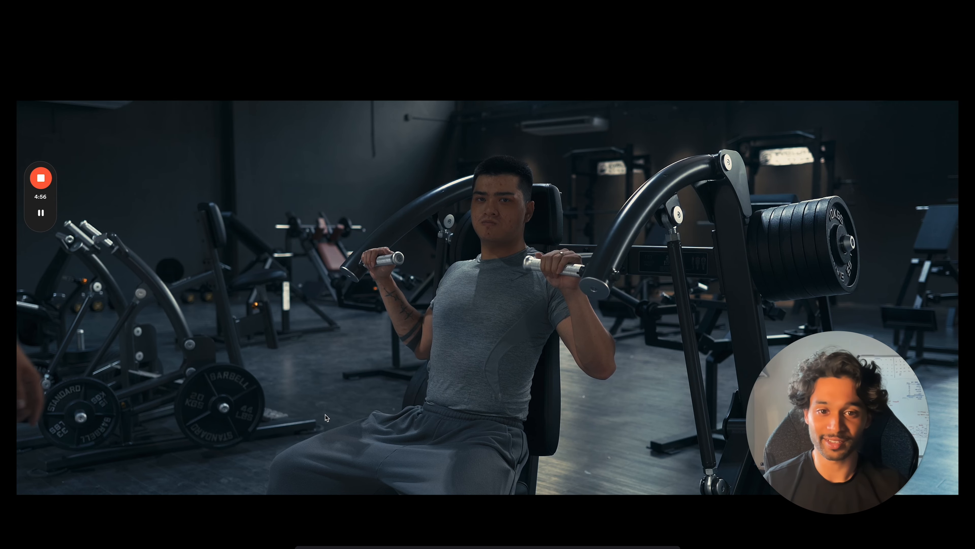
{"action": "key", "text": "Escape"}
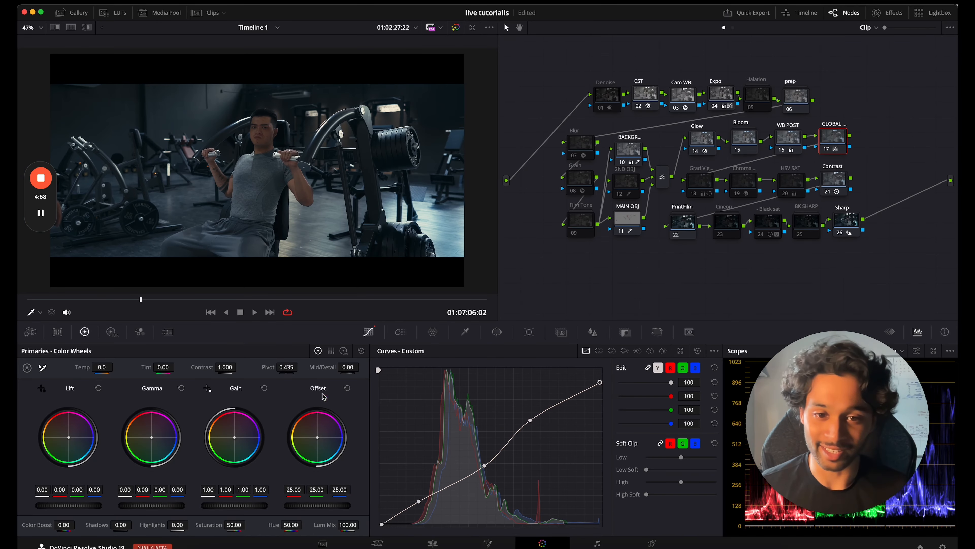
{"action": "key", "text": "space"}
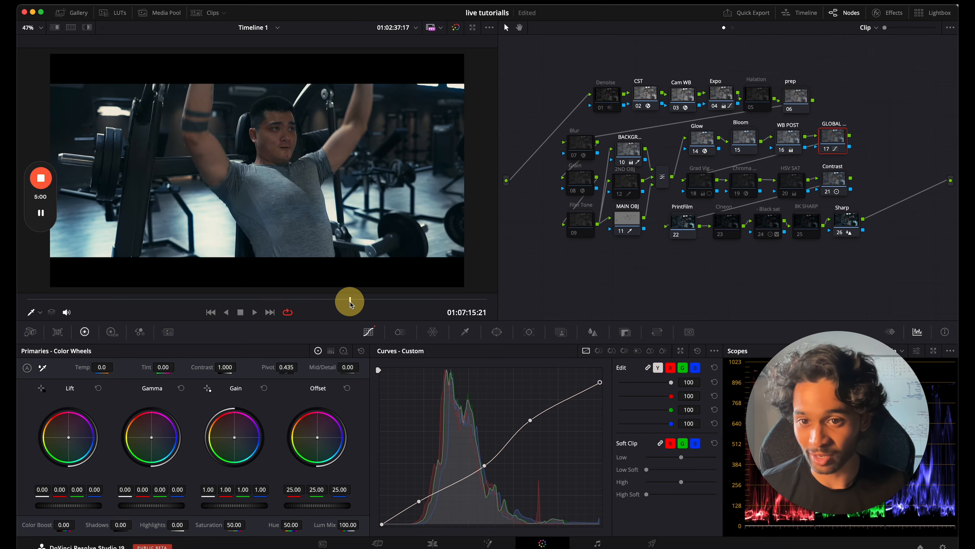
{"action": "key", "text": "super+f"}
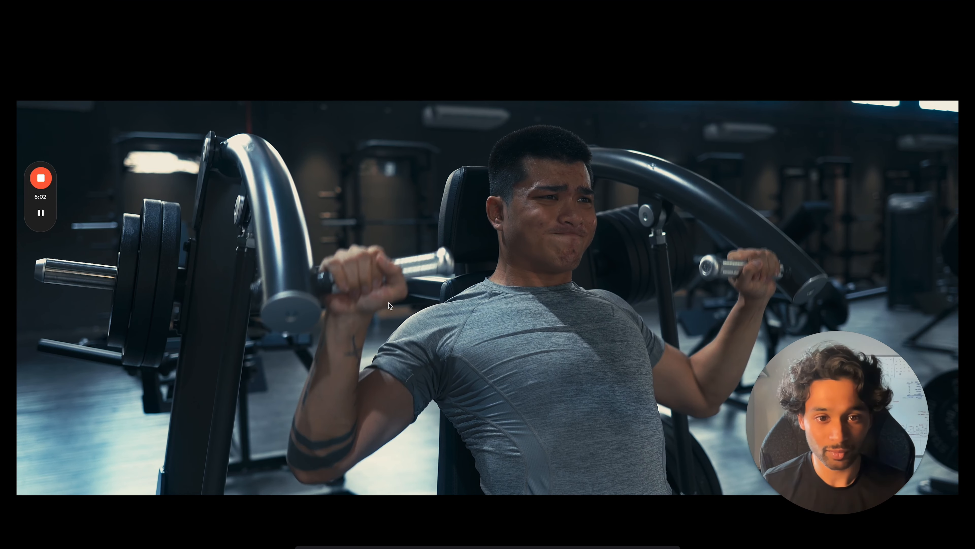
{"action": "key", "text": "Escape"}
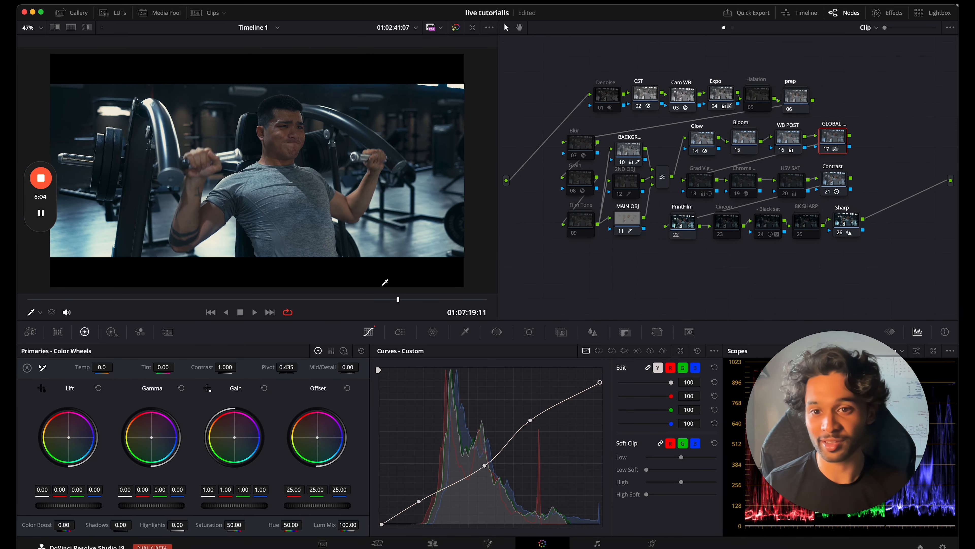
- Reset the timeline's output blanking
{"action": "left_click", "coordinate": [155, 1]}
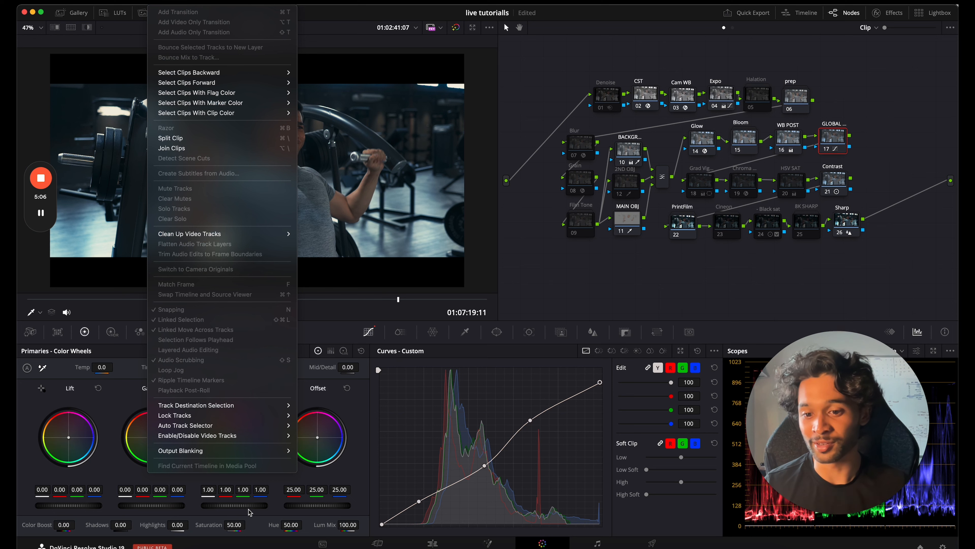
{"action": "mouse_move", "coordinate": [230, 452]}
{"action": "left_click", "coordinate": [309, 536]}
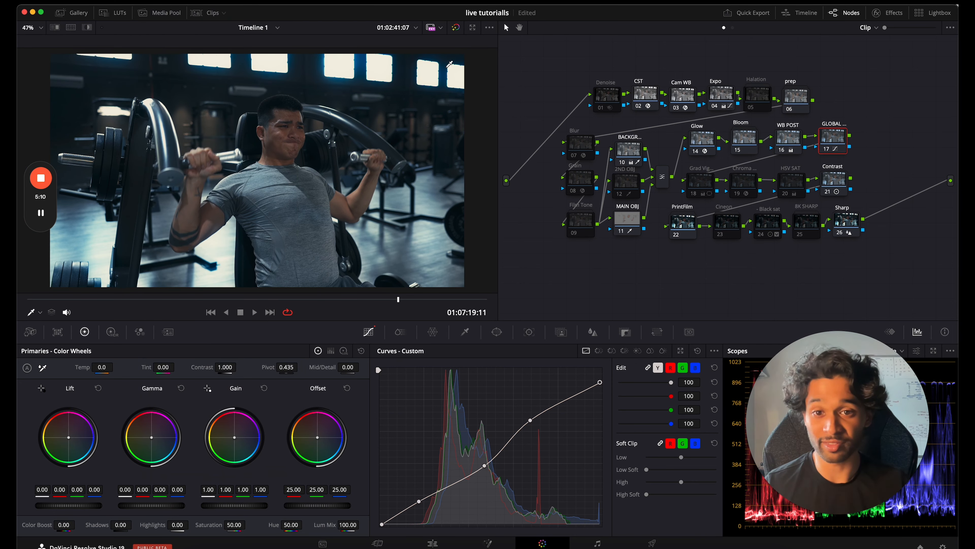
- Readjust the Glow node's effect to spread 0.349, gain 0.679 and saturation 0.303
{"action": "left_click", "coordinate": [687, 136]}
{"action": "left_click", "coordinate": [876, 13]}
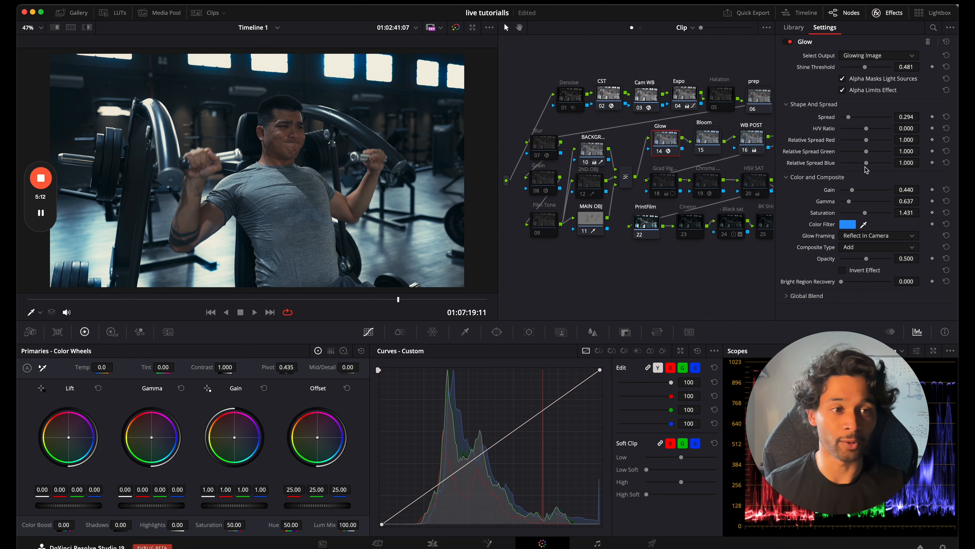
{"action": "left_click_drag", "start_coordinate": [855, 118], "coordinate": [856, 118]}
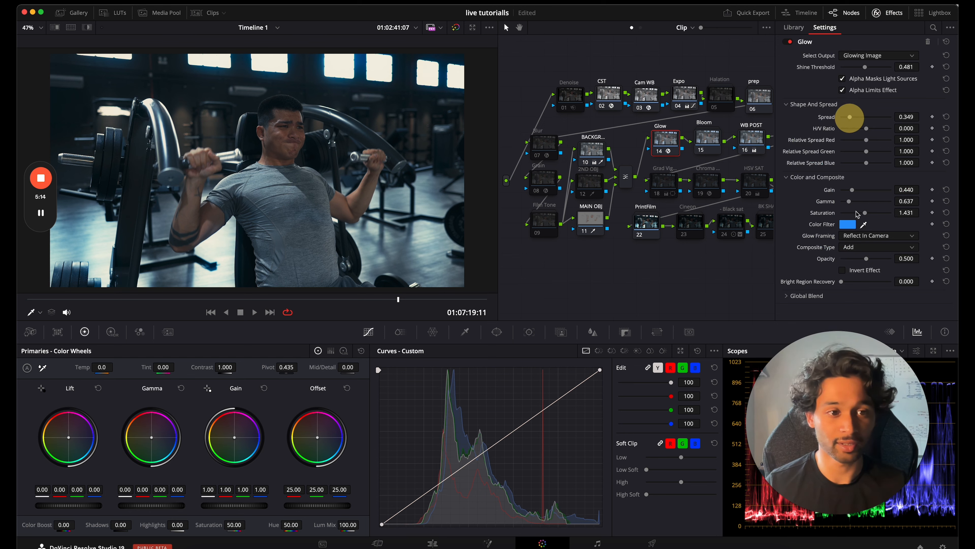
{"action": "mouse_move", "coordinate": [853, 190]}
{"action": "left_mouse_down"}
{"action": "mouse_move", "coordinate": [866, 180]}
{"action": "mouse_move", "coordinate": [852, 217]}
{"action": "mouse_move", "coordinate": [834, 218]}
{"action": "mouse_move", "coordinate": [859, 192]}
{"action": "left_mouse_up"}
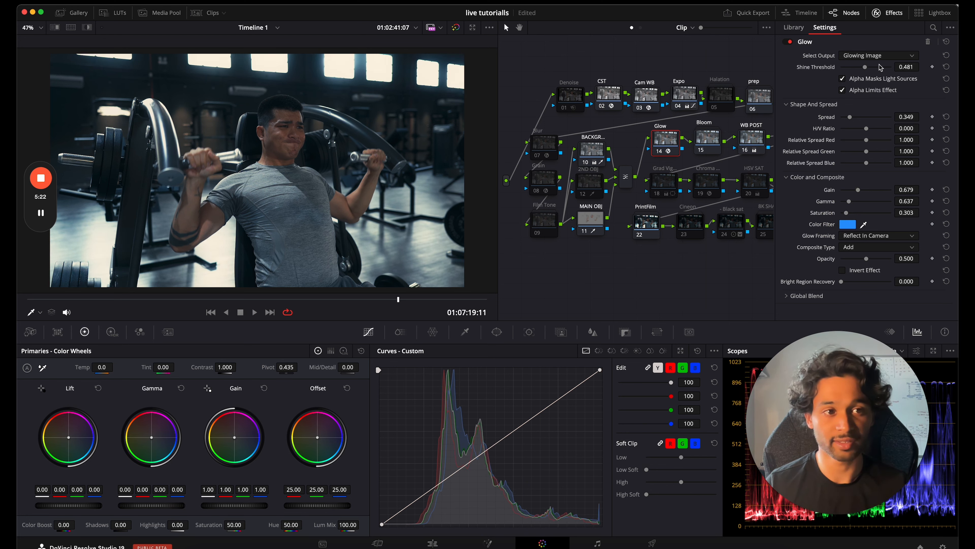
{"action": "left_click", "coordinate": [886, 13]}
- Enable the Halation node and check the image full screen
{"action": "left_click", "coordinate": [752, 108]}
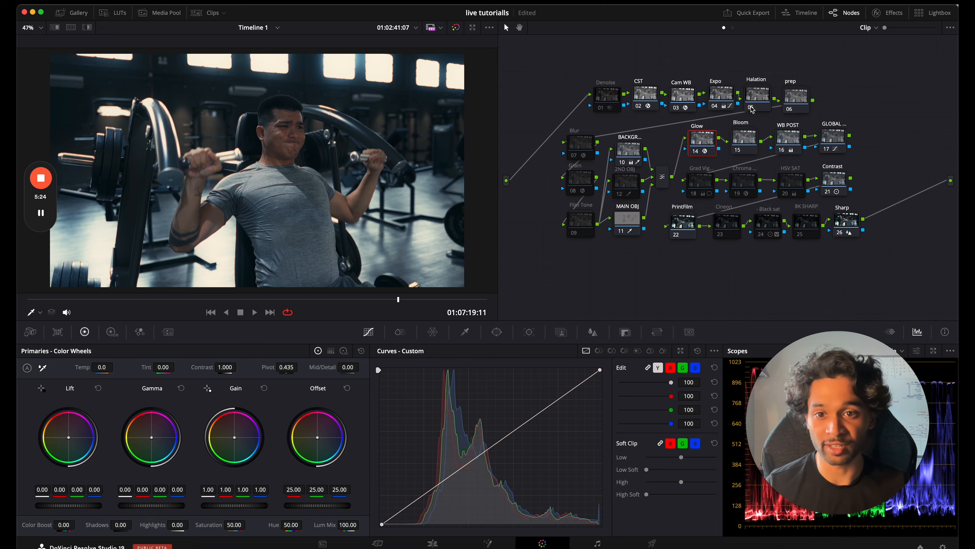
{"action": "key", "text": "super+f"}
{"action": "key", "text": "super+f"}
- Adjust the blur radius of the ADJUST node inside the Halation compound node, return to the clip graph and disable Halation
{"action": "right_click", "coordinate": [752, 96]}
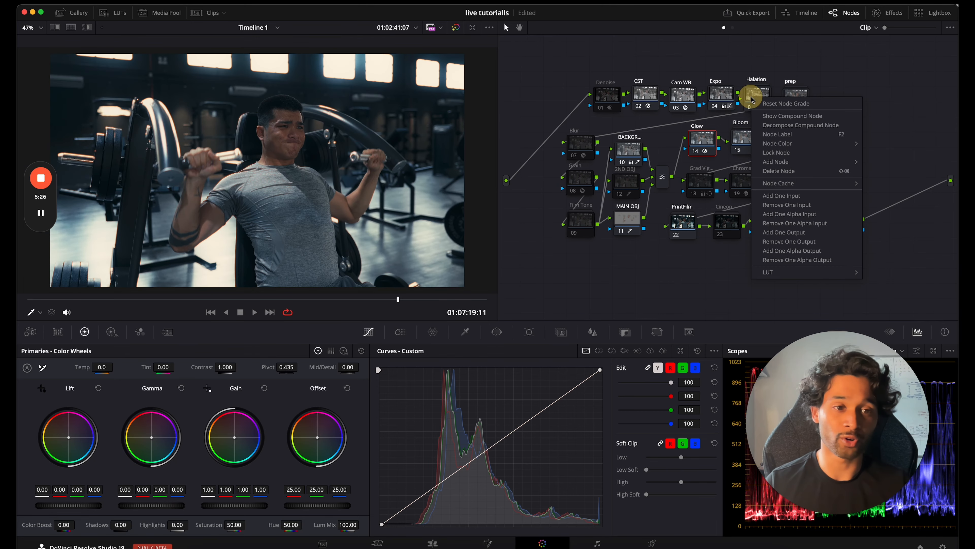
{"action": "left_click", "coordinate": [767, 114]}
{"action": "left_click", "coordinate": [629, 178]}
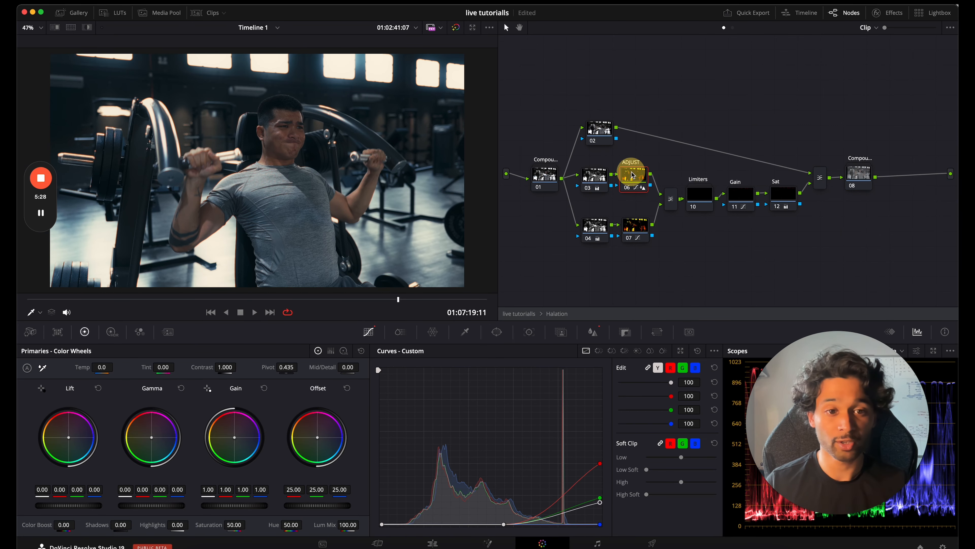
{"action": "left_click", "coordinate": [594, 332]}
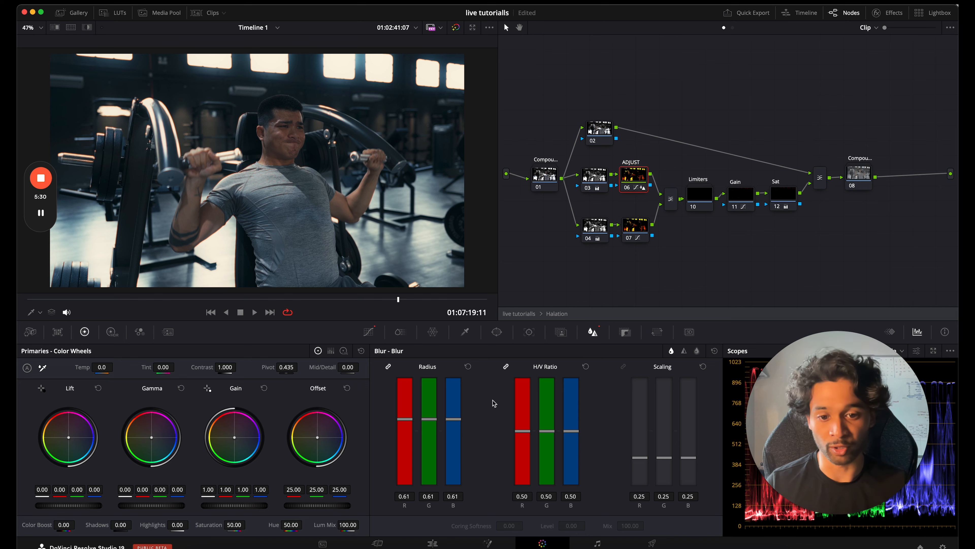
{"action": "mouse_move", "coordinate": [458, 421]}
{"action": "left_mouse_down"}
{"action": "mouse_move", "coordinate": [462, 385]}
{"action": "mouse_move", "coordinate": [464, 490]}
{"action": "mouse_move", "coordinate": [459, 427]}
{"action": "left_mouse_up"}
{"action": "left_click", "coordinate": [523, 314]}
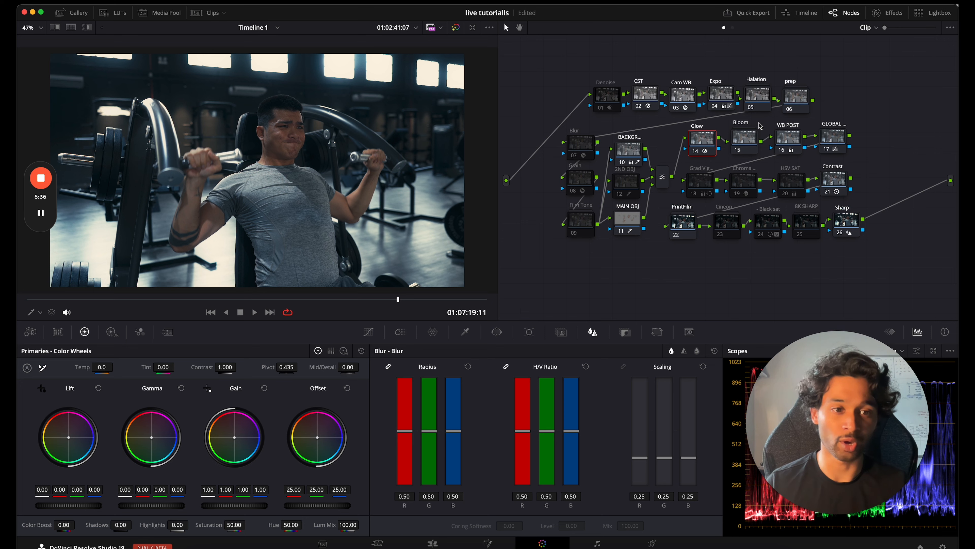
{"action": "left_click", "coordinate": [754, 107]}
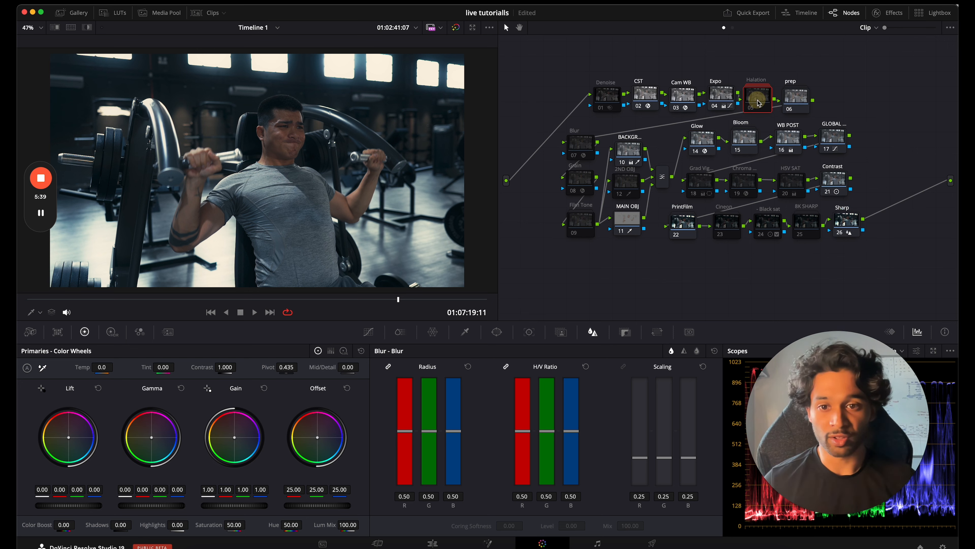
- Tint the GLOBAL node's offset toward teal, with red 20.45, green 25.73 and blue 27.51
{"action": "left_click_drag", "start_coordinate": [834, 138], "coordinate": [833, 135]}
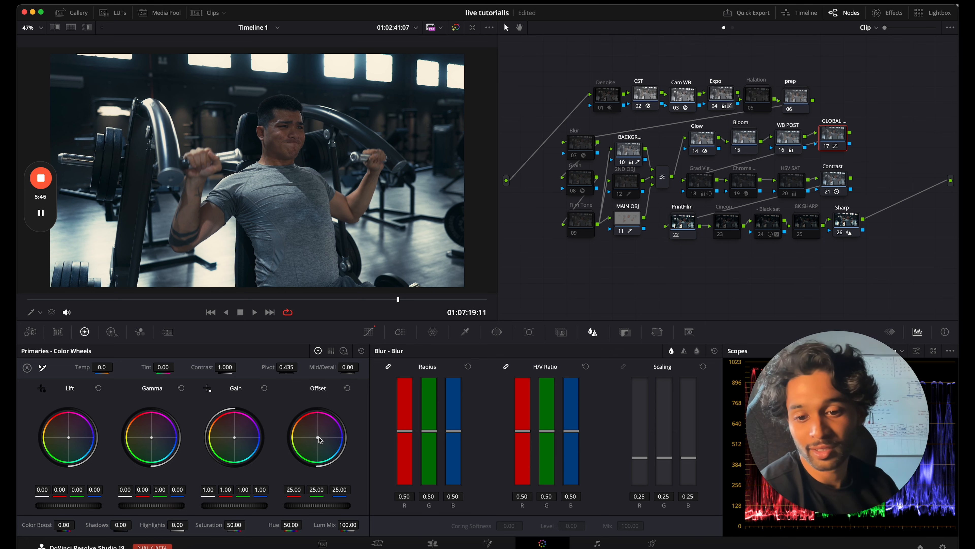
{"action": "left_click_drag", "start_coordinate": [319, 440], "coordinate": [329, 455]}
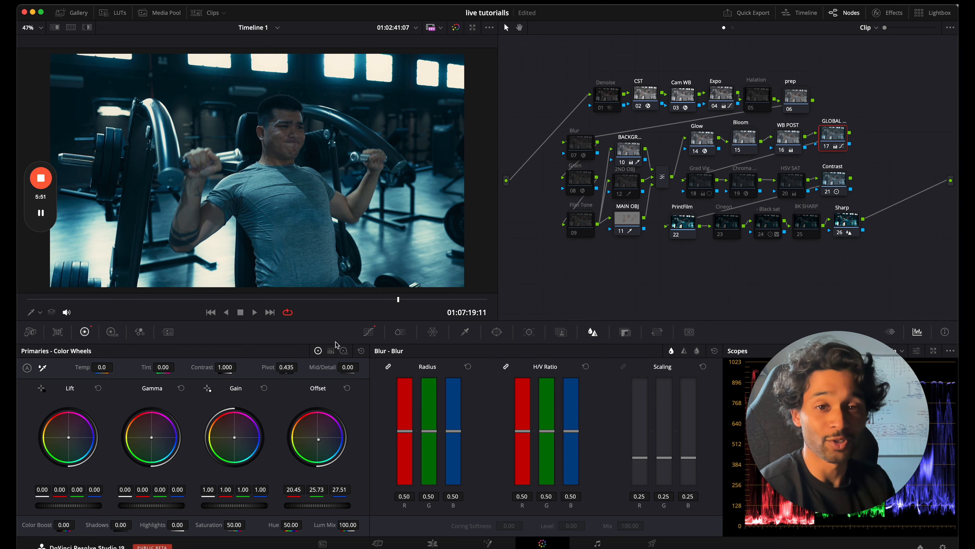
- Warm the MAIN OBJ node's gamma toward skin tone, with red 0.01 and blue -0.01
{"action": "left_click", "coordinate": [627, 225]}
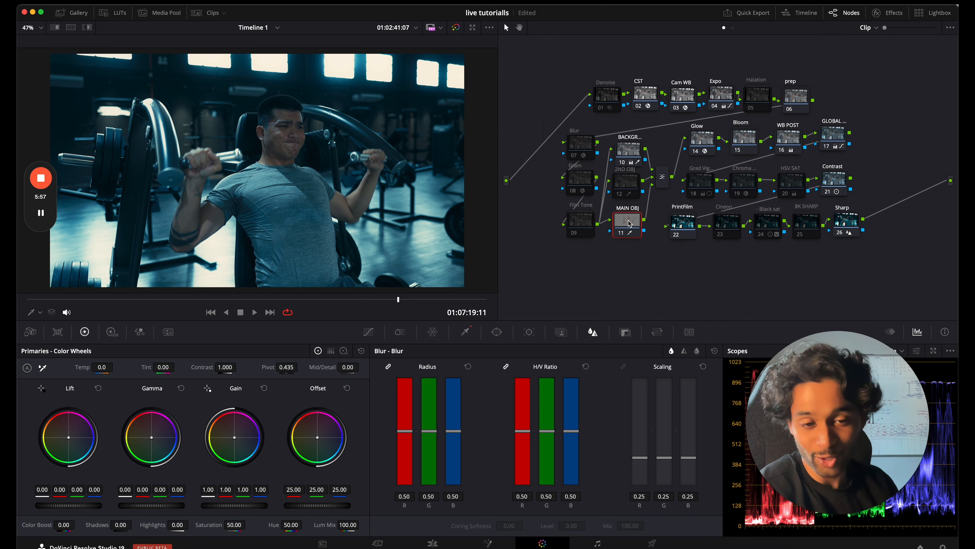
{"action": "left_click_drag", "start_coordinate": [628, 221], "coordinate": [630, 217]}
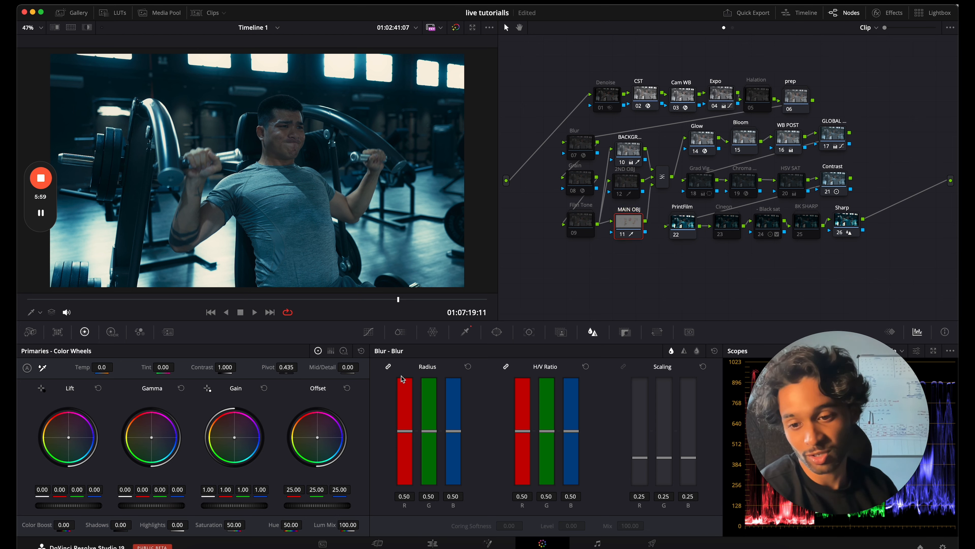
{"action": "left_click_drag", "start_coordinate": [152, 440], "coordinate": [145, 422]}
- Switch the scopes to the vectorscope and show its skin tone indicator
{"action": "left_click_drag", "start_coordinate": [822, 370], "coordinate": [543, 393]}
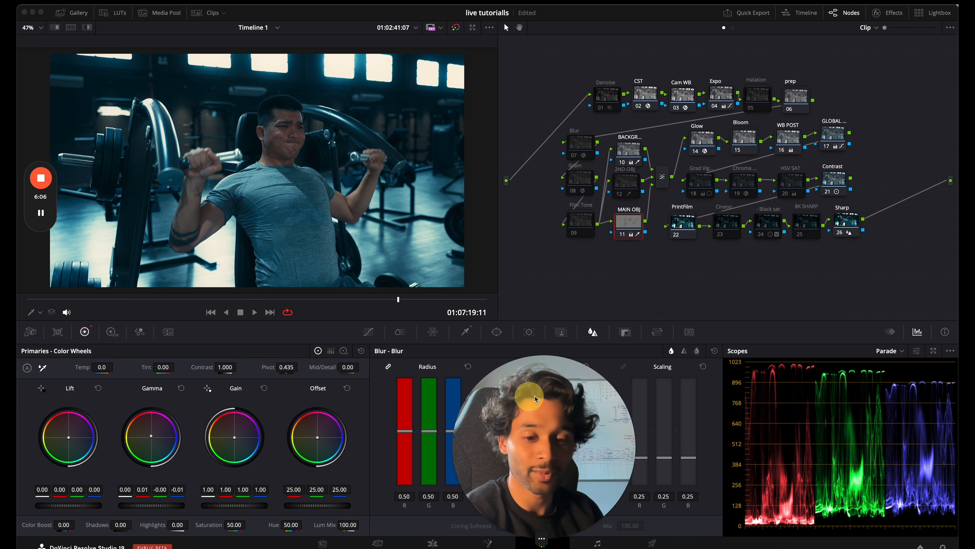
{"action": "left_click", "coordinate": [897, 351]}
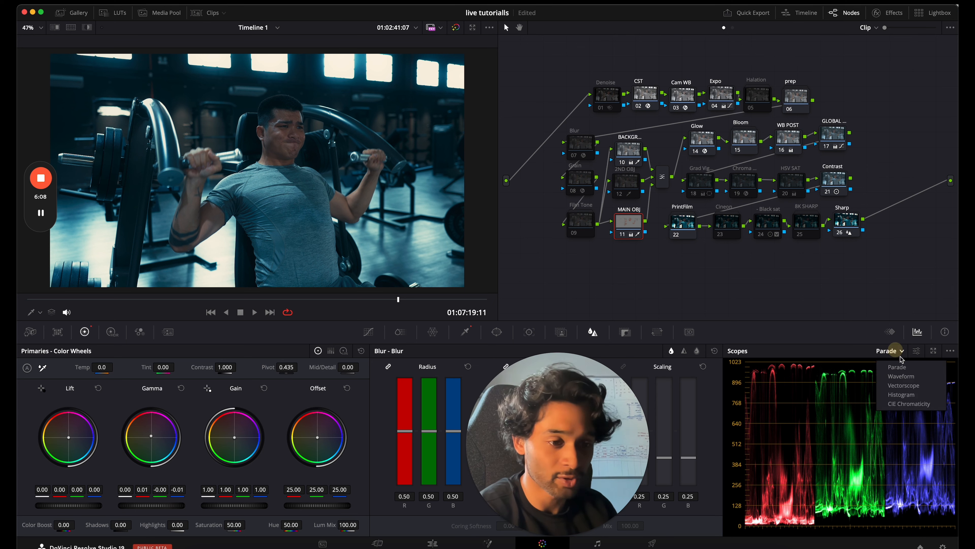
{"action": "left_click", "coordinate": [904, 386]}
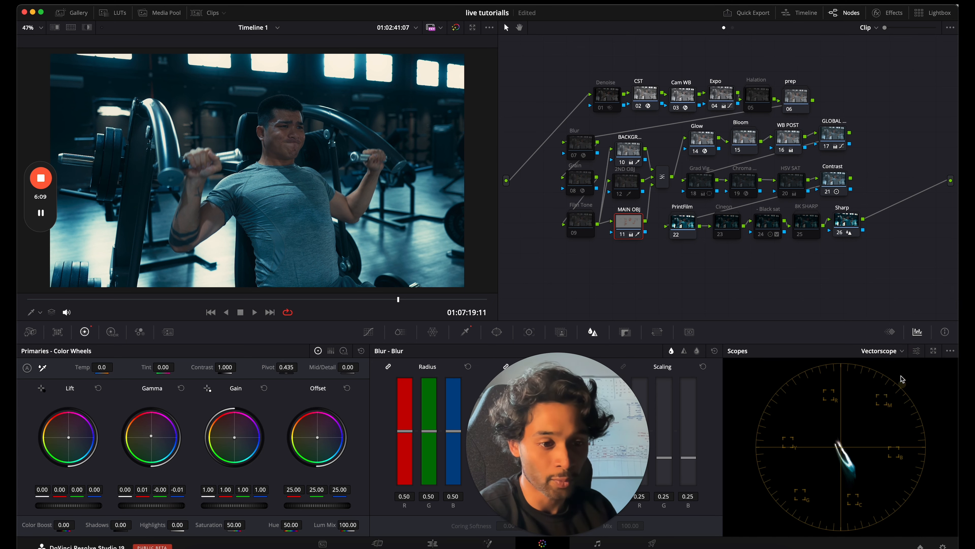
{"action": "left_click", "coordinate": [917, 351]}
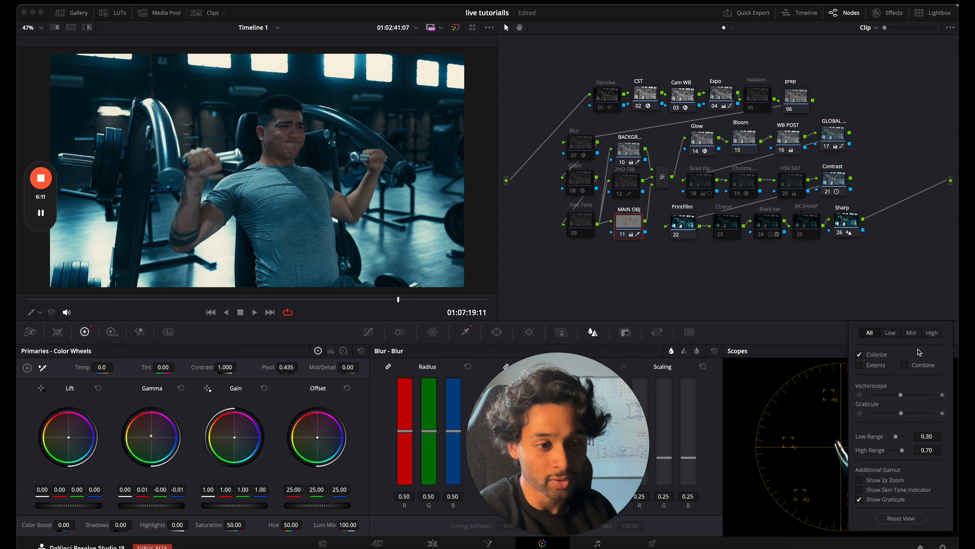
{"action": "left_click", "coordinate": [860, 490]}
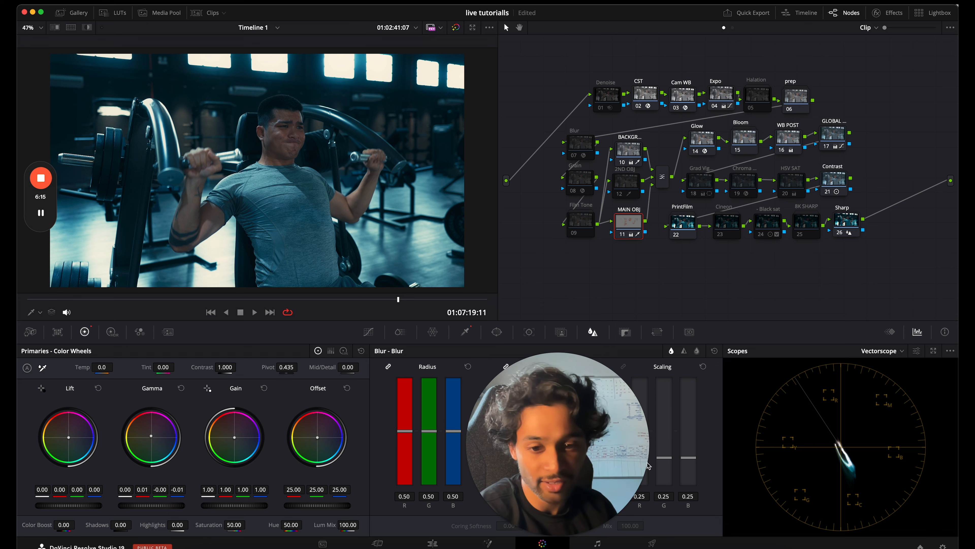
- Set the MAIN OBJ gamma to red 0.02, green -0.01 and blue -0.02, and play the clip full screen
{"action": "mouse_move", "coordinate": [151, 440]}
{"action": "left_mouse_down"}
{"action": "mouse_move", "coordinate": [129, 424]}
{"action": "mouse_move", "coordinate": [235, 368]}
{"action": "mouse_move", "coordinate": [236, 382]}
{"action": "mouse_move", "coordinate": [96, 392]}
{"action": "mouse_move", "coordinate": [88, 437]}
{"action": "mouse_move", "coordinate": [138, 415]}
{"action": "mouse_move", "coordinate": [151, 432]}
{"action": "mouse_move", "coordinate": [141, 428]}
{"action": "left_mouse_up"}
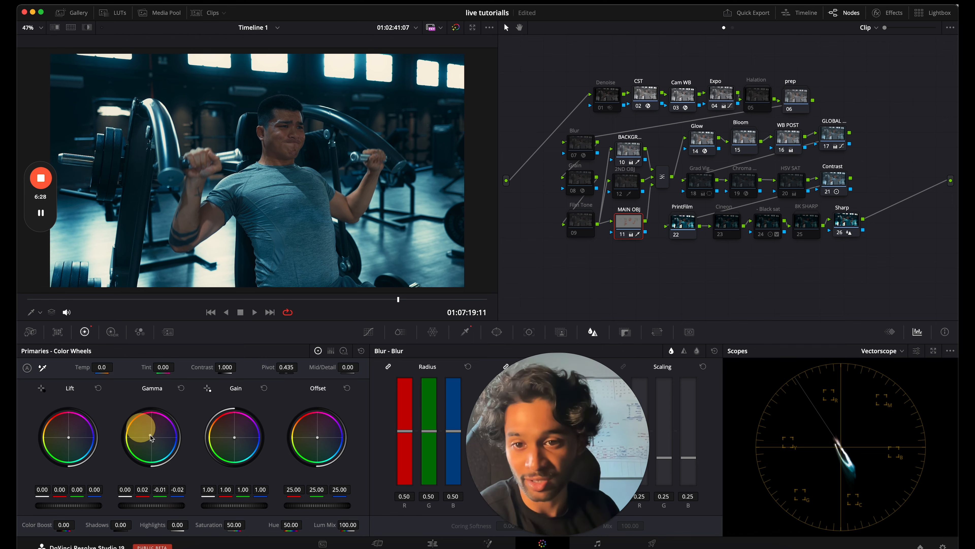
{"action": "left_click_drag", "start_coordinate": [152, 438], "coordinate": [151, 436]}
{"action": "scroll", "coordinate": [300, 162], "scroll_direction": "down", "scroll_amount": 1}
{"action": "scroll", "coordinate": [300, 161], "scroll_direction": "up", "scroll_amount": 1}
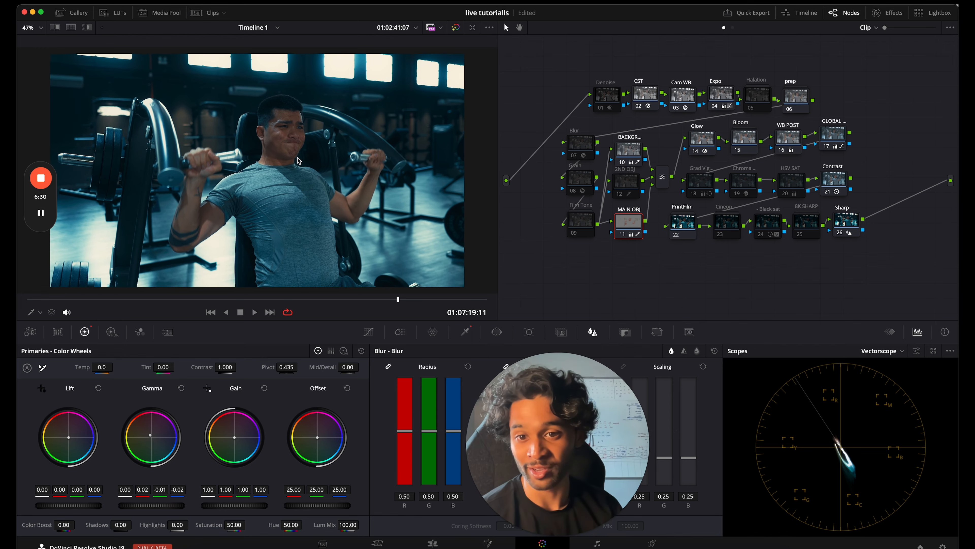
{"action": "key", "text": "super+f"}
{"action": "key", "text": "space"}
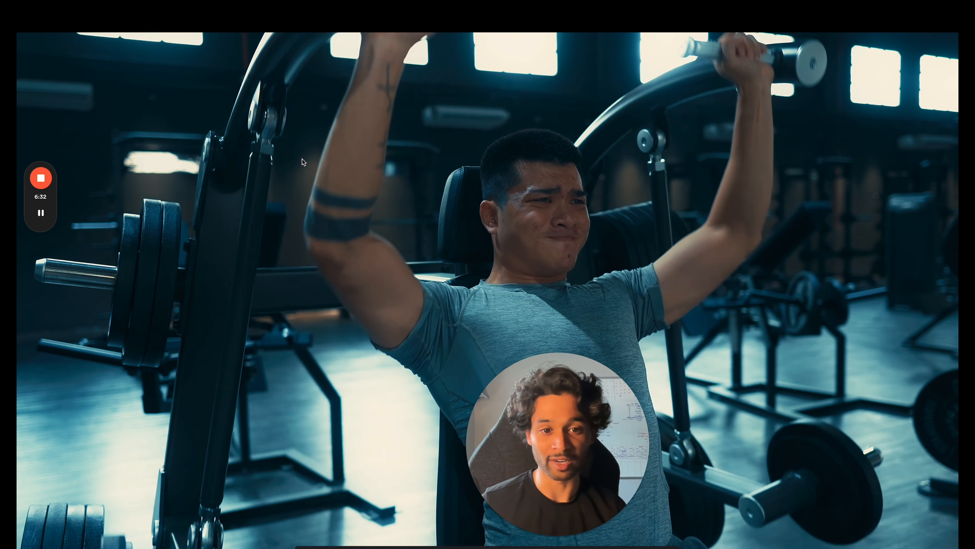
{"action": "key", "text": "Escape"}
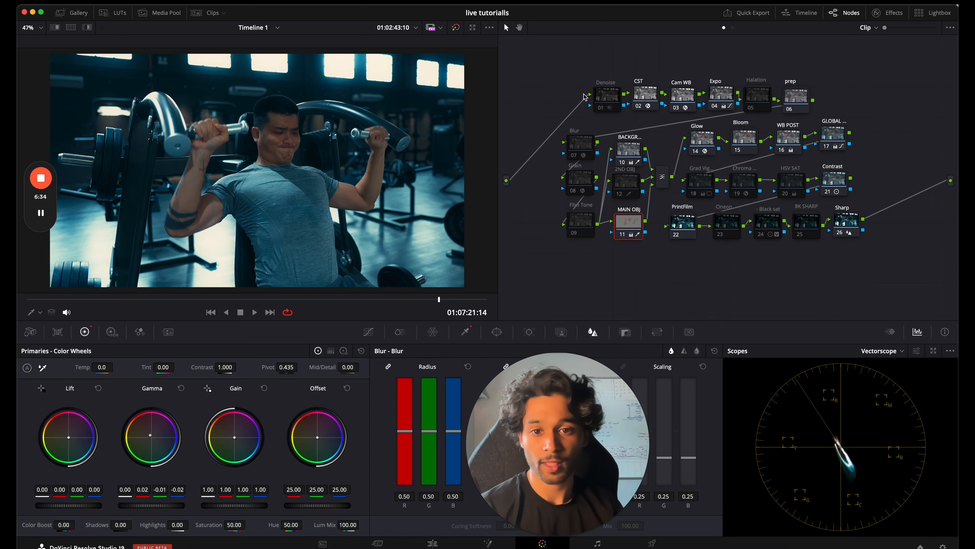
- Rebalance the GLOBAL node with gain 1.05, 0.99, 0.90, red gamma -0.01 and offset 20.48, 25.56, 26.57 for red, green, blue
{"action": "left_click", "coordinate": [834, 146]}
{"action": "left_click_drag", "start_coordinate": [566, 404], "coordinate": [774, 291]}
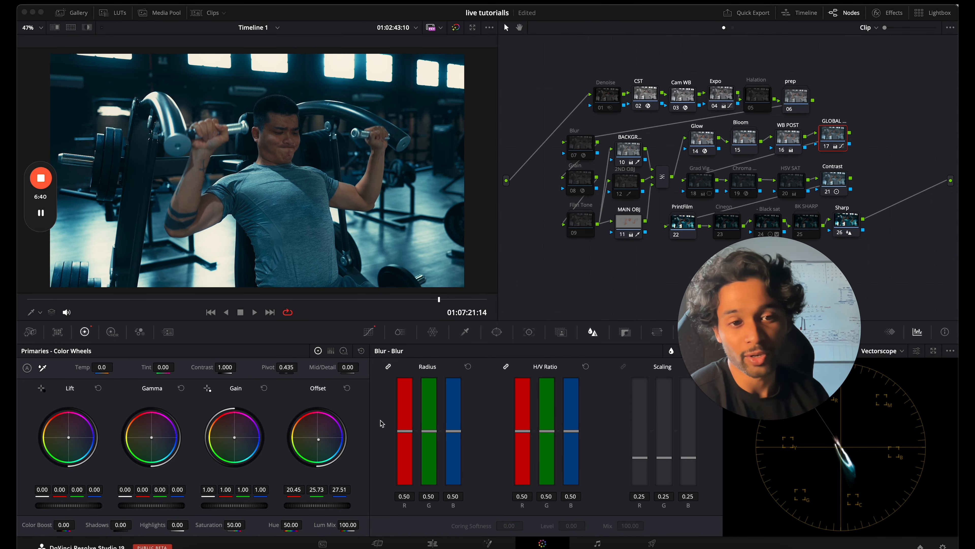
{"action": "left_click_drag", "start_coordinate": [235, 439], "coordinate": [222, 431]}
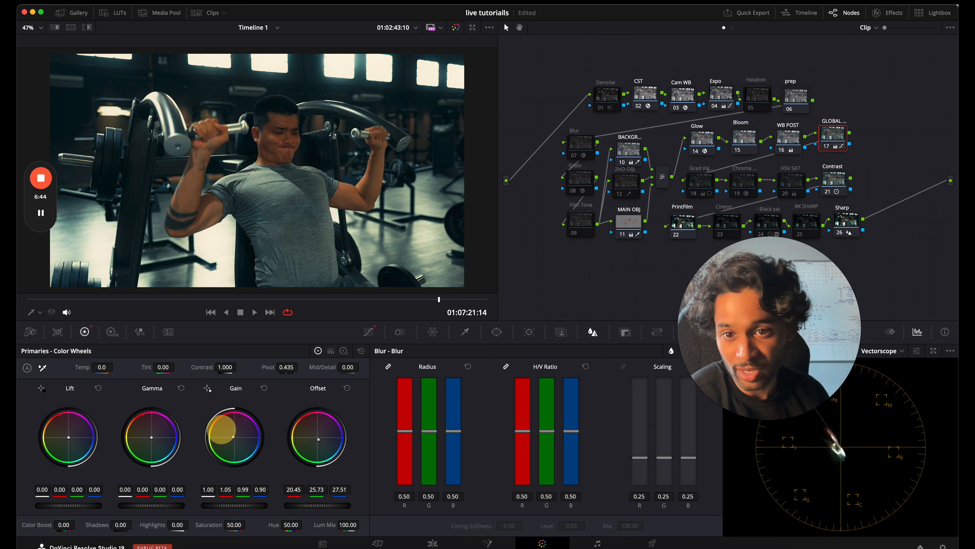
{"action": "left_click_drag", "start_coordinate": [150, 442], "coordinate": [153, 442]}
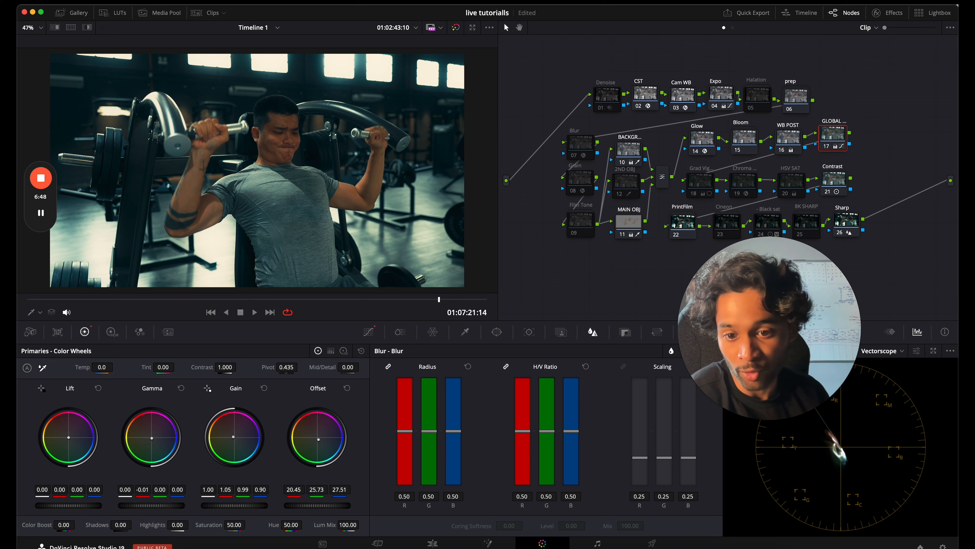
{"action": "left_click_drag", "start_coordinate": [318, 439], "coordinate": [319, 442]}
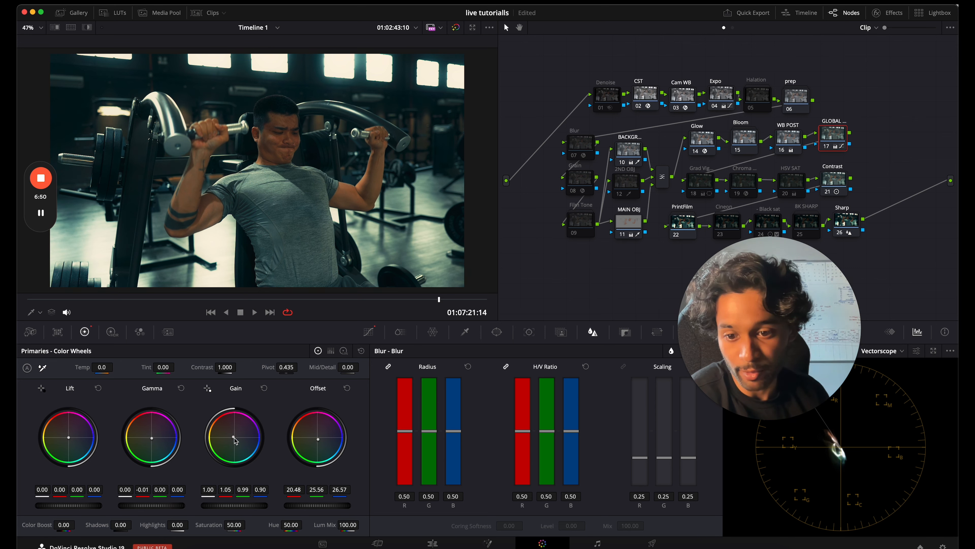
- Fine-tune the GLOBAL node's gain tint and its overall gamma and gain levels
{"action": "mouse_move", "coordinate": [236, 442]}
{"action": "left_mouse_down"}
{"action": "mouse_move", "coordinate": [227, 442]}
{"action": "mouse_move", "coordinate": [235, 439]}
{"action": "left_mouse_up"}
{"action": "left_click_drag", "start_coordinate": [218, 523], "coordinate": [220, 524]}
{"action": "left_click_drag", "start_coordinate": [152, 506], "coordinate": [189, 508]}
{"action": "left_click_drag", "start_coordinate": [229, 505], "coordinate": [196, 492]}
- Review the adjusted grade full screen at different moments of the footage
{"action": "key", "text": "p"}
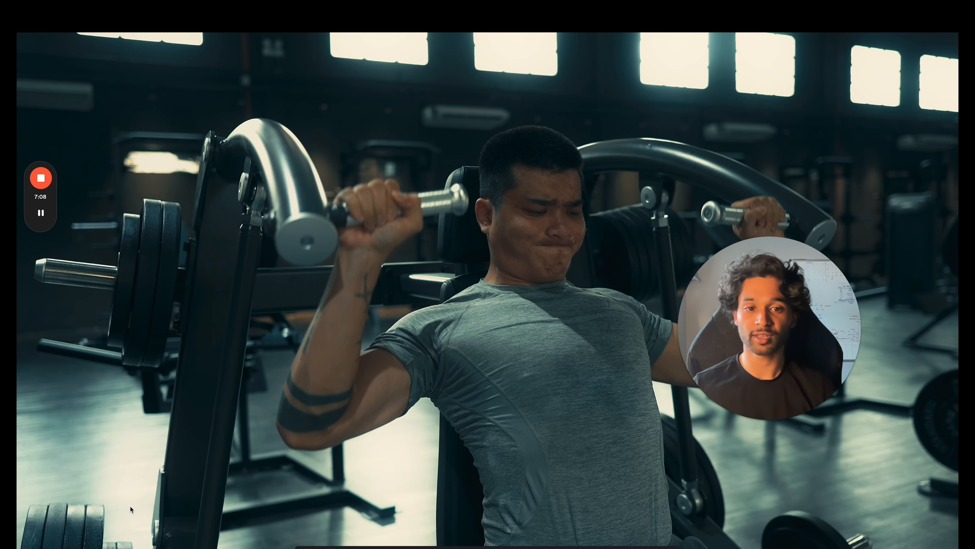
{"action": "left_click_drag", "start_coordinate": [782, 324], "coordinate": [862, 433]}
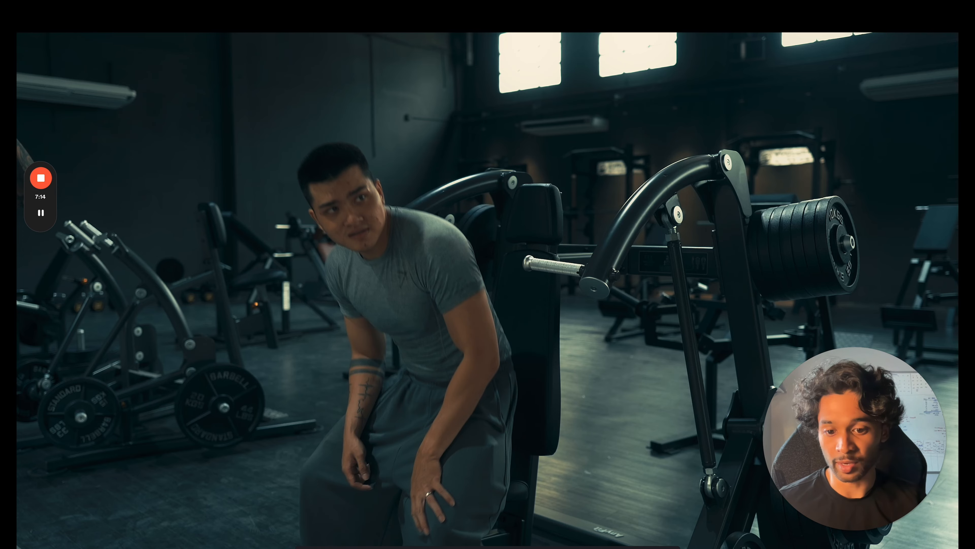
{"action": "key", "text": "p"}
{"action": "key", "text": "p"}
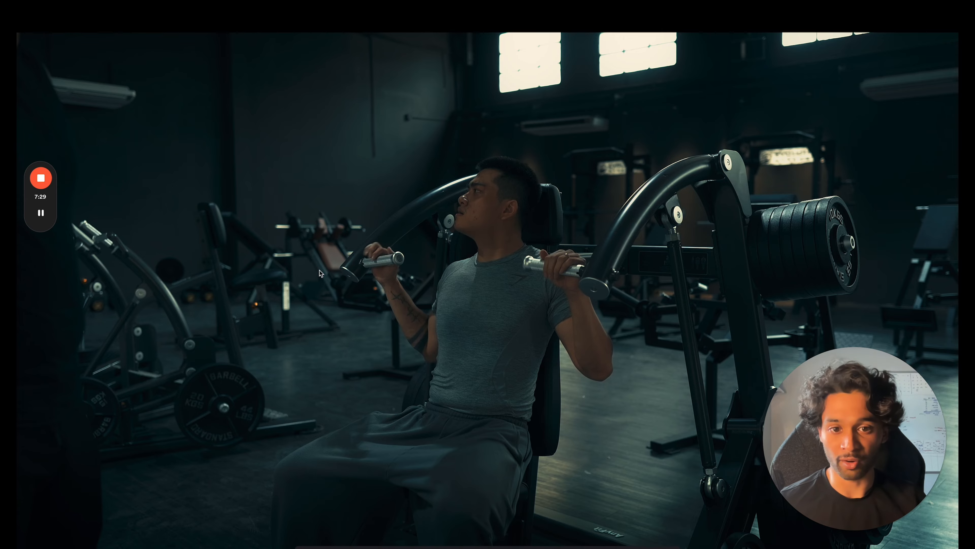
{"action": "key", "text": "p"}
- Enable the Grad Vig and HSV SAT nodes and review the result full screen at another point of the footage
{"action": "left_click", "coordinate": [702, 182]}
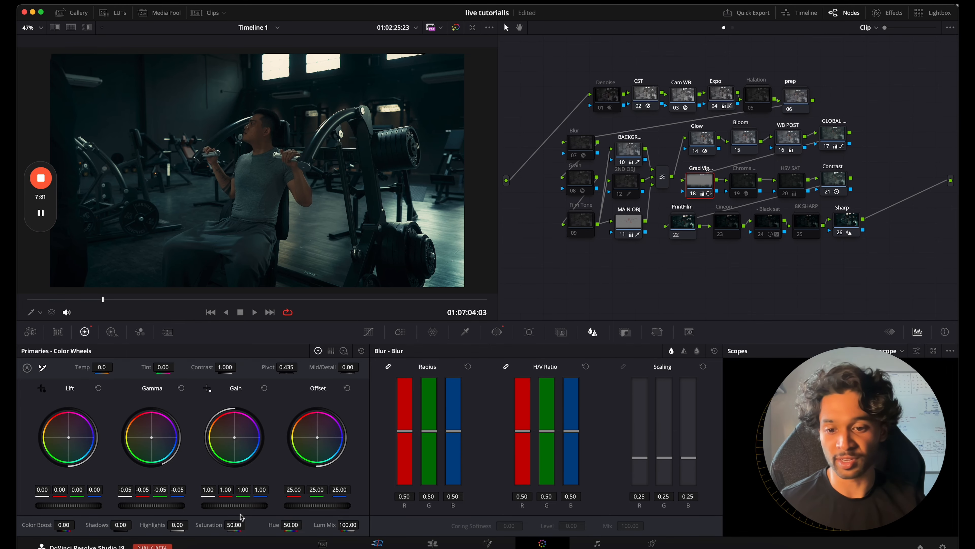
{"action": "mouse_move", "coordinate": [198, 504]}
{"action": "left_mouse_down"}
{"action": "mouse_move", "coordinate": [206, 500]}
{"action": "mouse_move", "coordinate": [197, 504]}
{"action": "left_mouse_up"}
{"action": "left_click", "coordinate": [788, 190]}
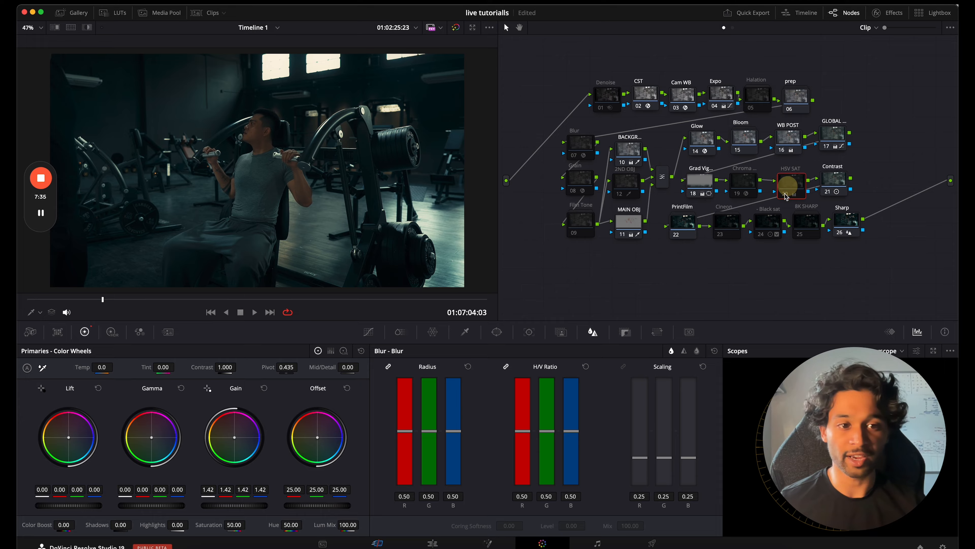
{"action": "key", "text": "p"}
{"action": "key", "text": "p"}
{"action": "left_click", "coordinate": [342, 299]}
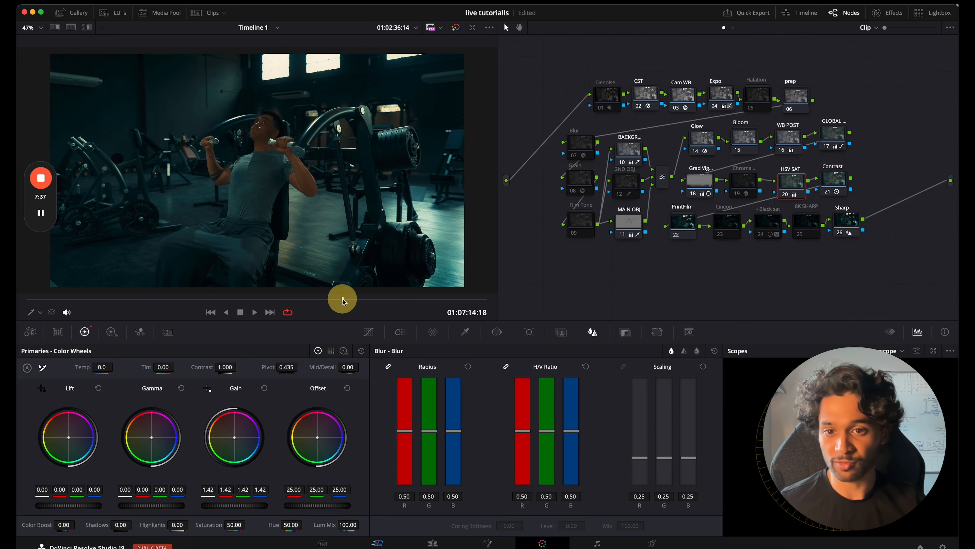
{"action": "key", "text": "p"}
{"action": "key", "text": "space"}
{"action": "key", "text": "space"}
{"action": "key", "text": "p"}
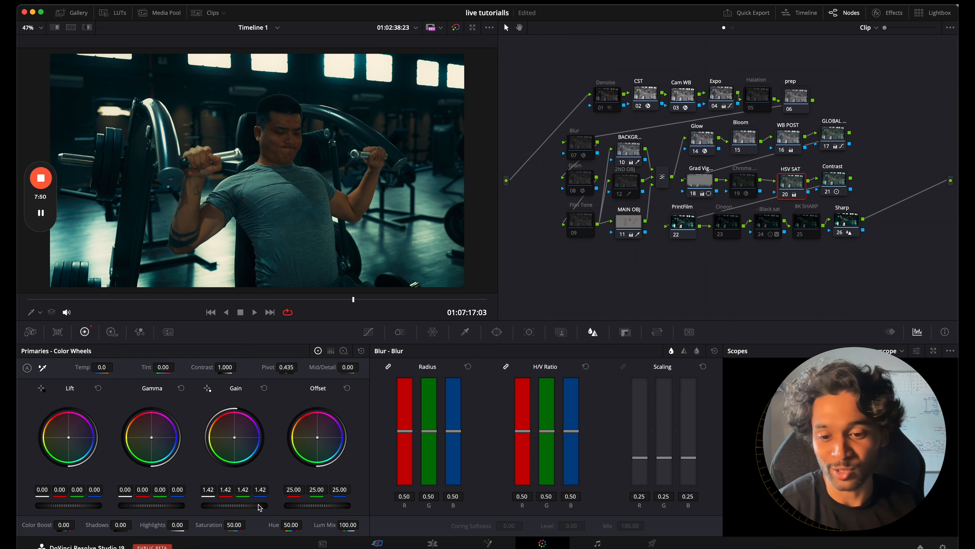
- Lower the HSV SAT node's gain to 1.21, compare the image with and without it, and select the Contrast node
{"action": "left_click_drag", "start_coordinate": [258, 508], "coordinate": [414, 390]}
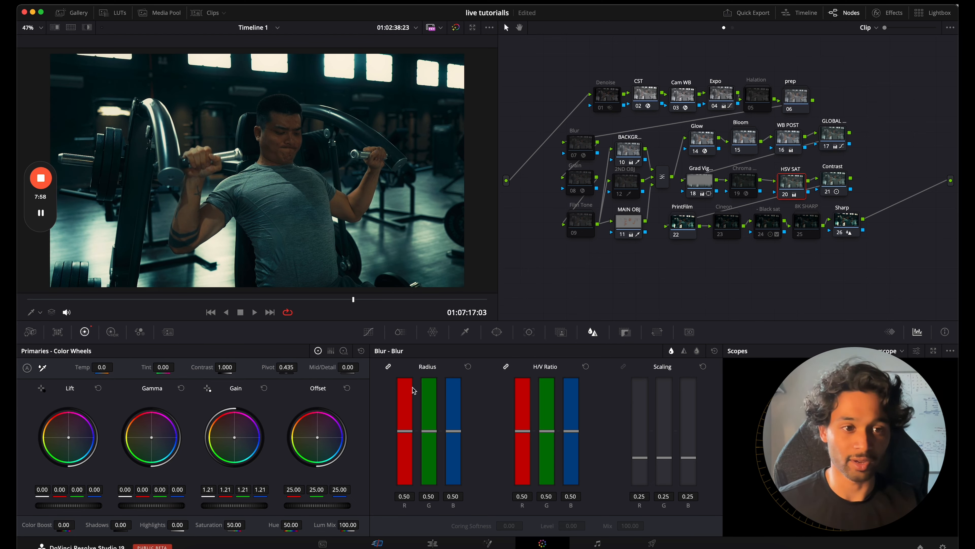
{"action": "left_click_drag", "start_coordinate": [794, 195], "coordinate": [793, 191]}
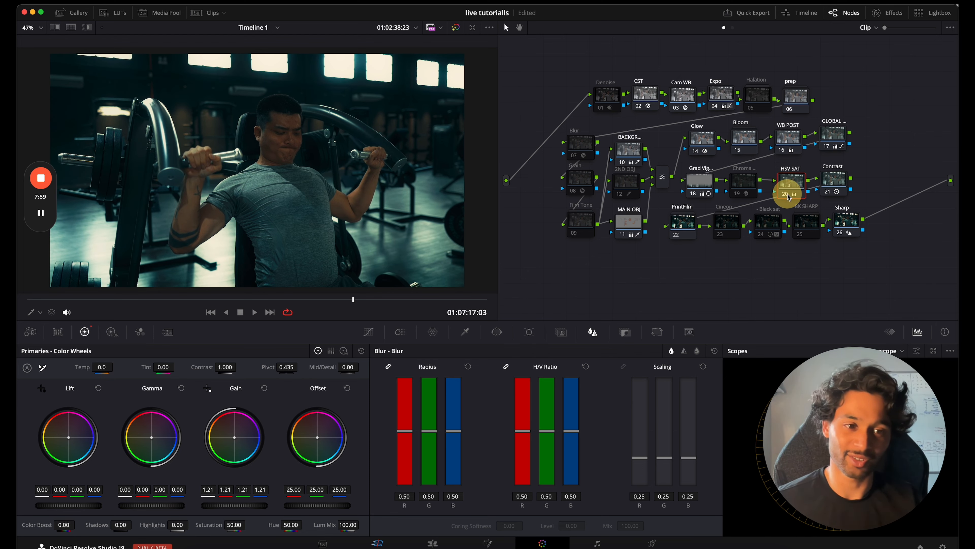
{"action": "left_click", "coordinate": [834, 180]}
- Open the PrintFilm compound node and switch the film print emulation from 2383 D55 to 2383 D60
{"action": "left_click", "coordinate": [714, 246]}
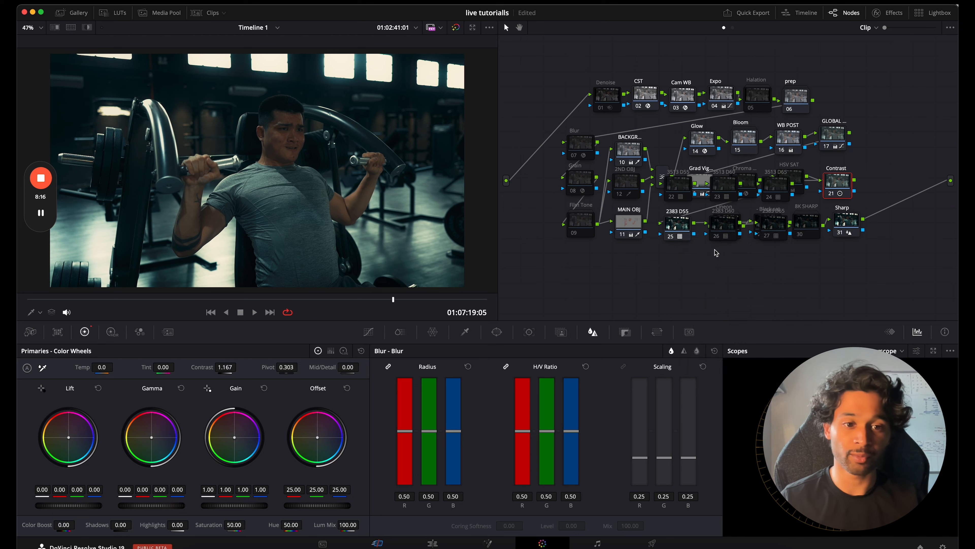
{"action": "right_click", "coordinate": [685, 227]}
{"action": "left_click", "coordinate": [705, 246]}
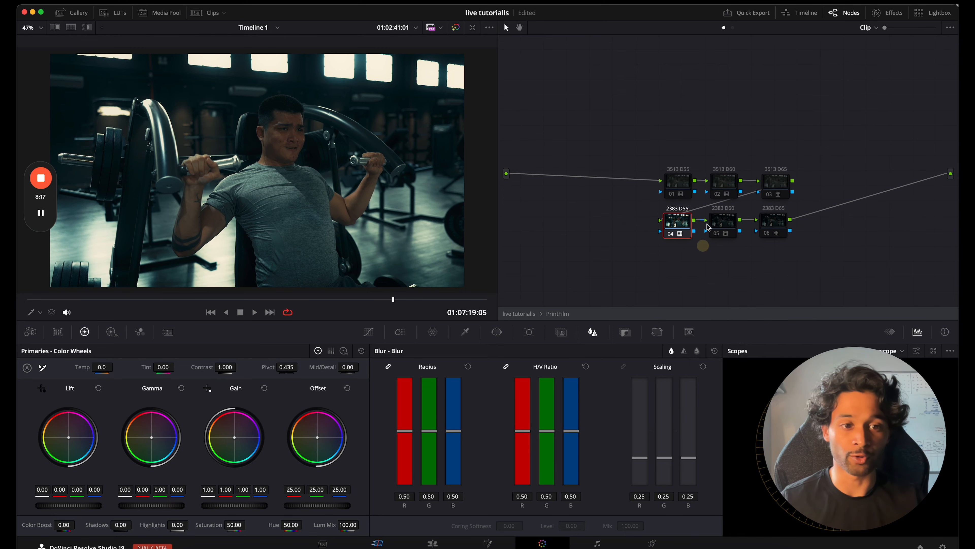
{"action": "left_click", "coordinate": [673, 233]}
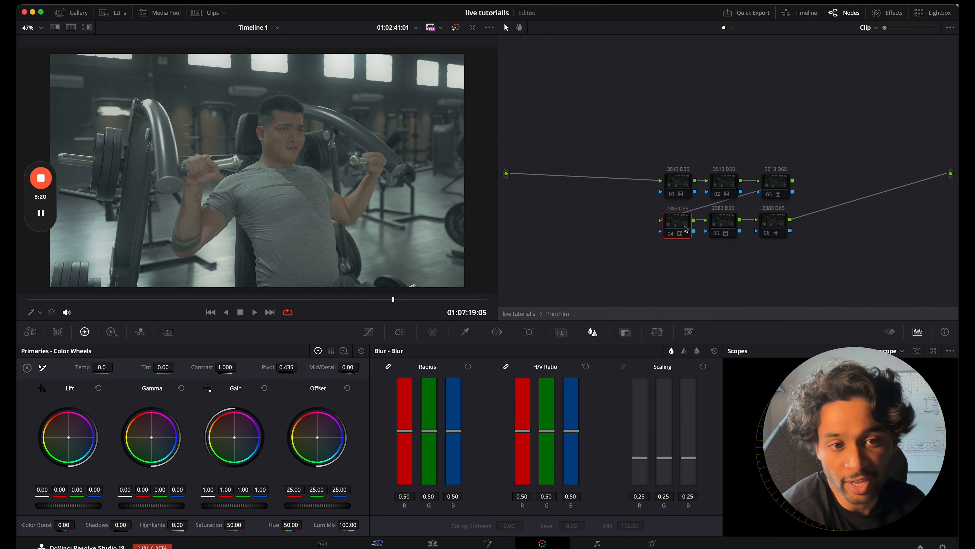
{"action": "left_click", "coordinate": [721, 234]}
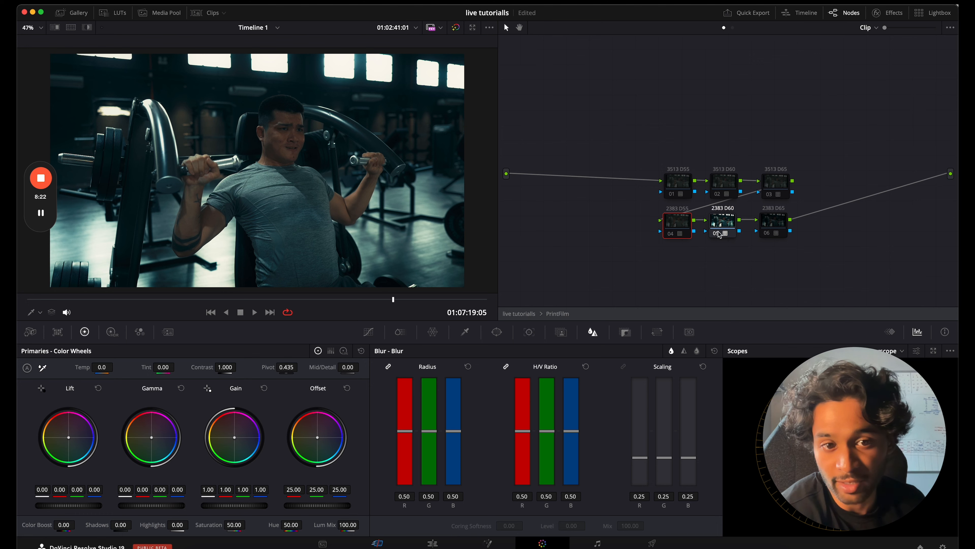
- Compare the look of the 2383 D65, 3513 D65, 3513 D60 and 3513 D55 film prints by toggling each one
{"action": "left_click", "coordinate": [718, 233]}
{"action": "left_click", "coordinate": [767, 233]}
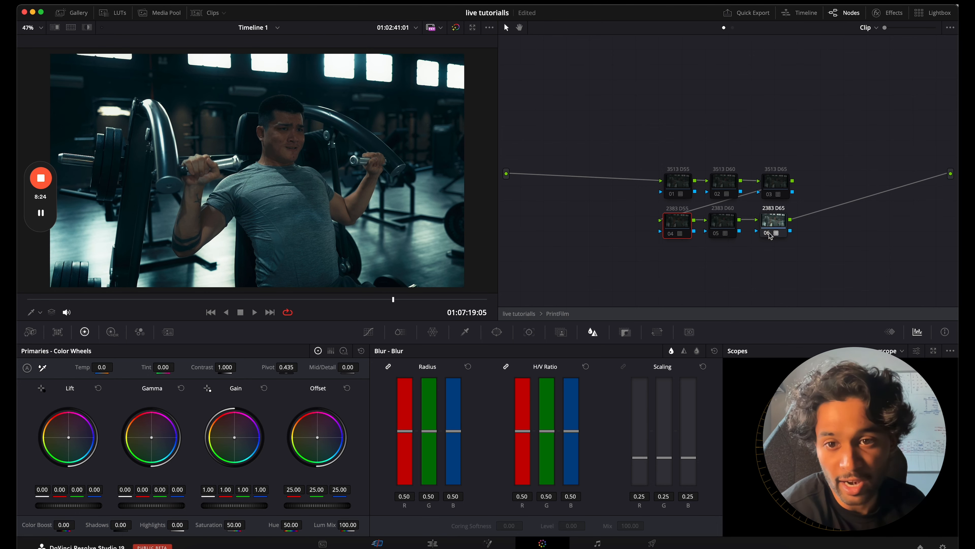
{"action": "left_click", "coordinate": [766, 233]}
{"action": "left_click", "coordinate": [769, 194]}
{"action": "left_click", "coordinate": [769, 194]}
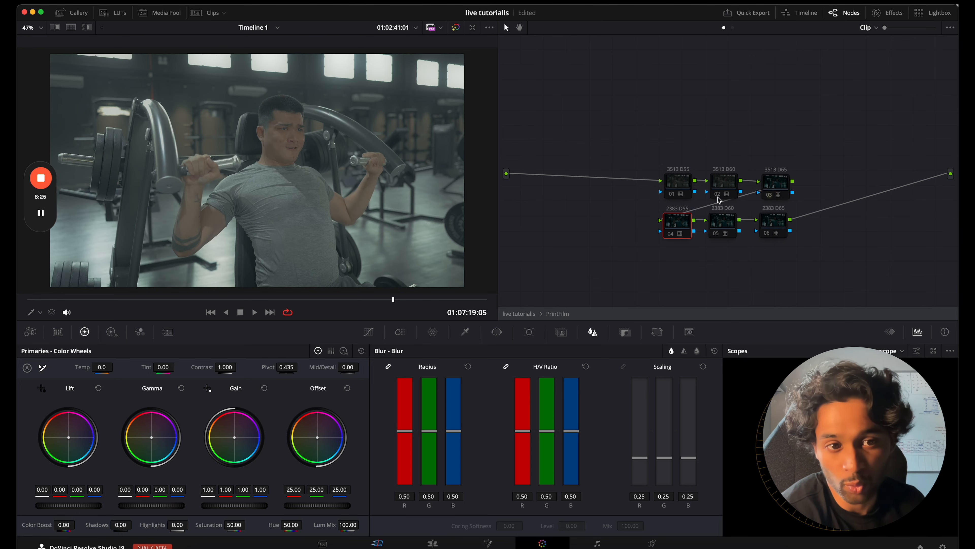
{"action": "left_click", "coordinate": [717, 194]}
{"action": "left_click", "coordinate": [717, 193]}
{"action": "left_click", "coordinate": [674, 195]}
{"action": "left_click", "coordinate": [670, 195]}
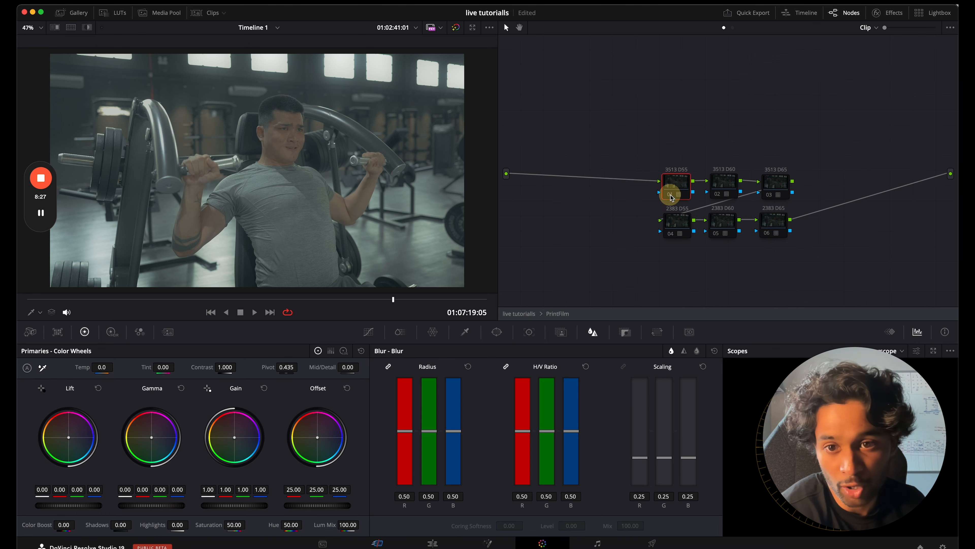
{"action": "left_click", "coordinate": [672, 194]}
- Enable the 2383 D60 film print and return from the PrintFilm compound node to the main node graph
{"action": "left_click", "coordinate": [719, 231]}
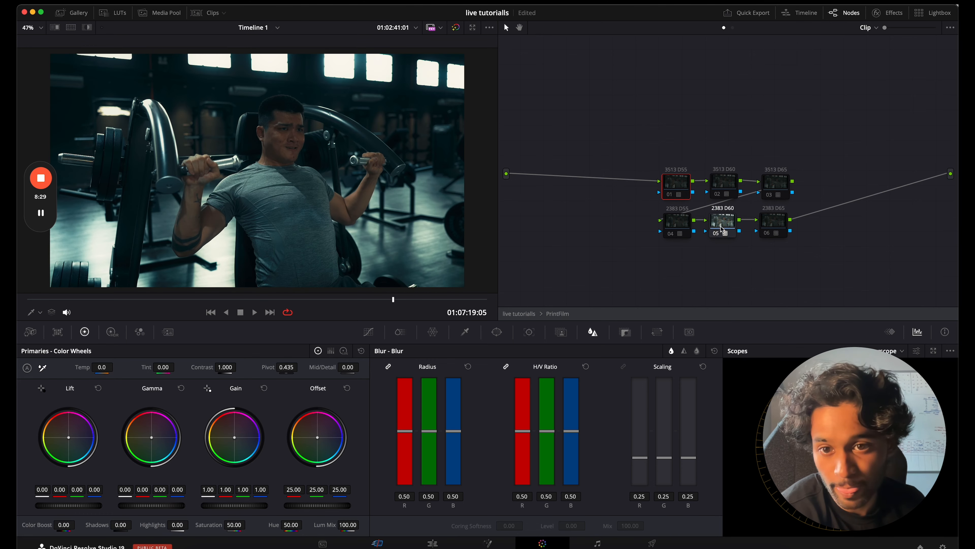
{"action": "left_click_drag", "start_coordinate": [721, 225], "coordinate": [724, 229]}
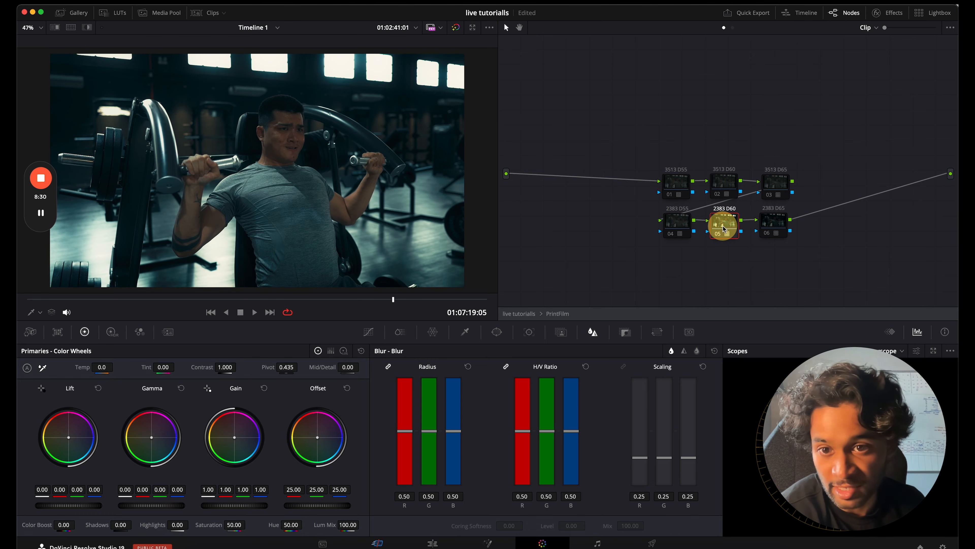
{"action": "left_click", "coordinate": [517, 314]}
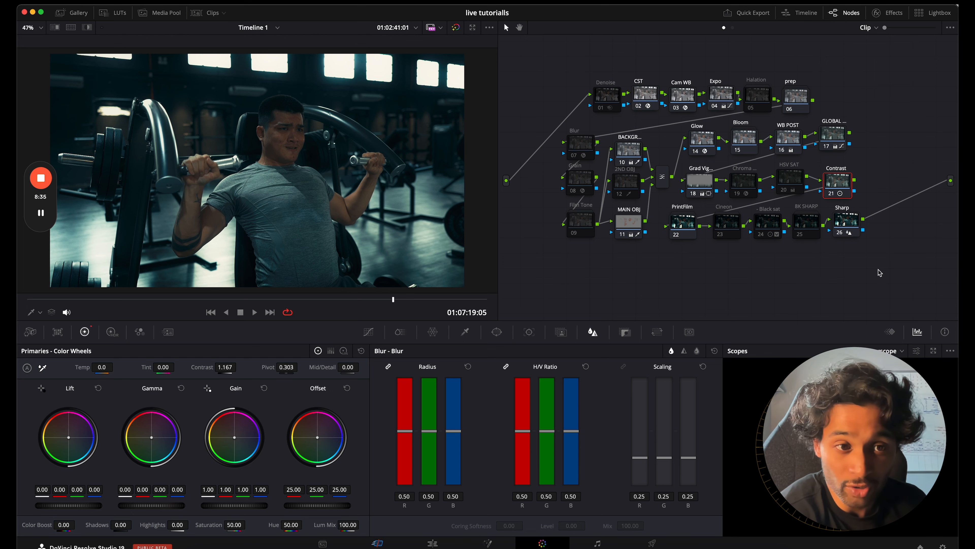
- Add a serial node after the GLOBAL node and give it a circular power window
{"action": "left_click", "coordinate": [837, 141]}
{"action": "key", "text": "alt+s"}
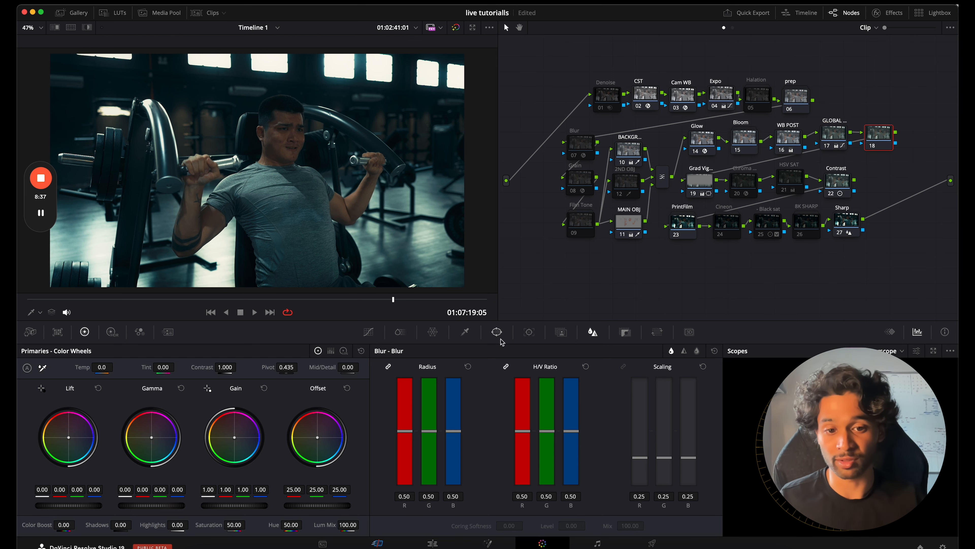
{"action": "left_click", "coordinate": [497, 332]}
{"action": "left_click", "coordinate": [395, 416]}
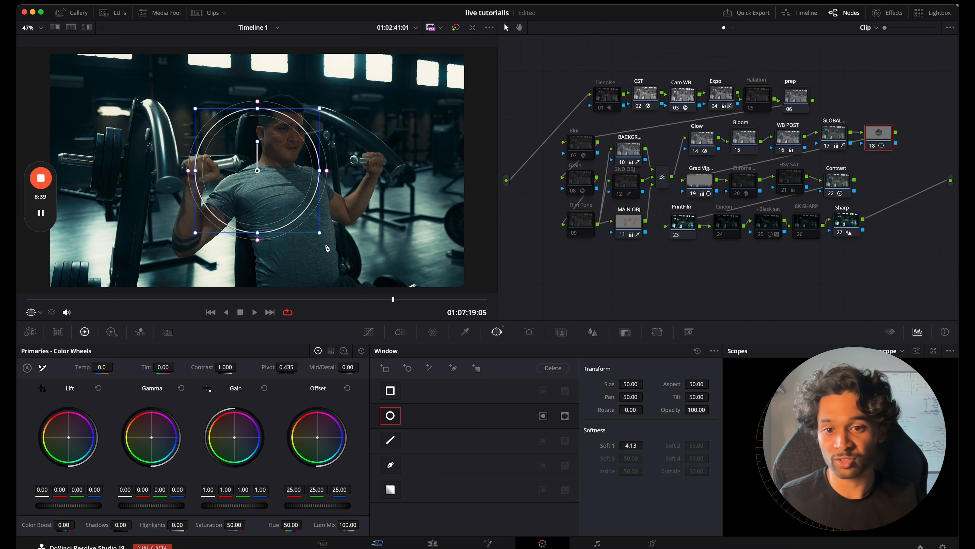
- Widen the window into a large oval, aspect about 64 and softness about 12.7, and darken outside it by inverting it and setting gain to 0.90
{"action": "left_click_drag", "start_coordinate": [324, 238], "coordinate": [359, 283]}
{"action": "left_click_drag", "start_coordinate": [359, 174], "coordinate": [419, 170]}
{"action": "left_click", "coordinate": [544, 416]}
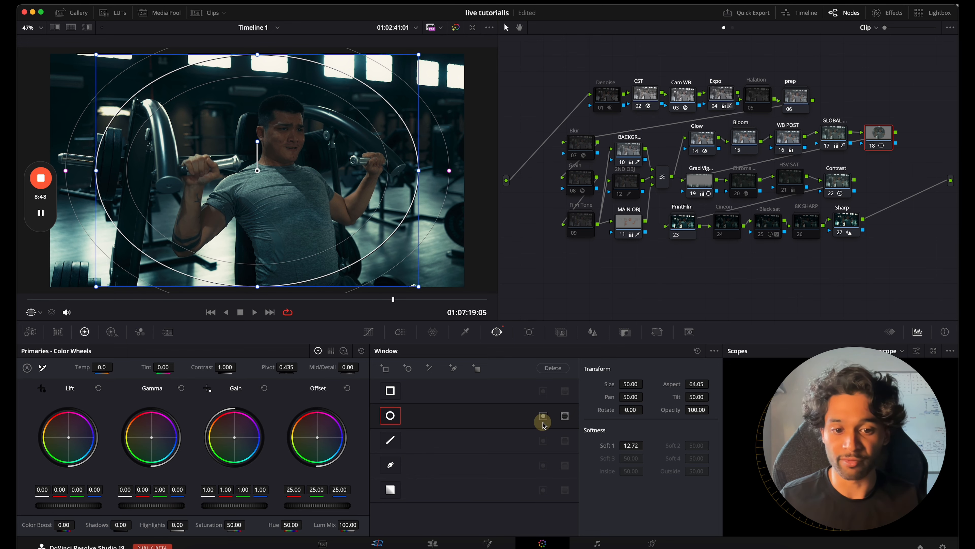
{"action": "left_click_drag", "start_coordinate": [233, 506], "coordinate": [189, 506]}
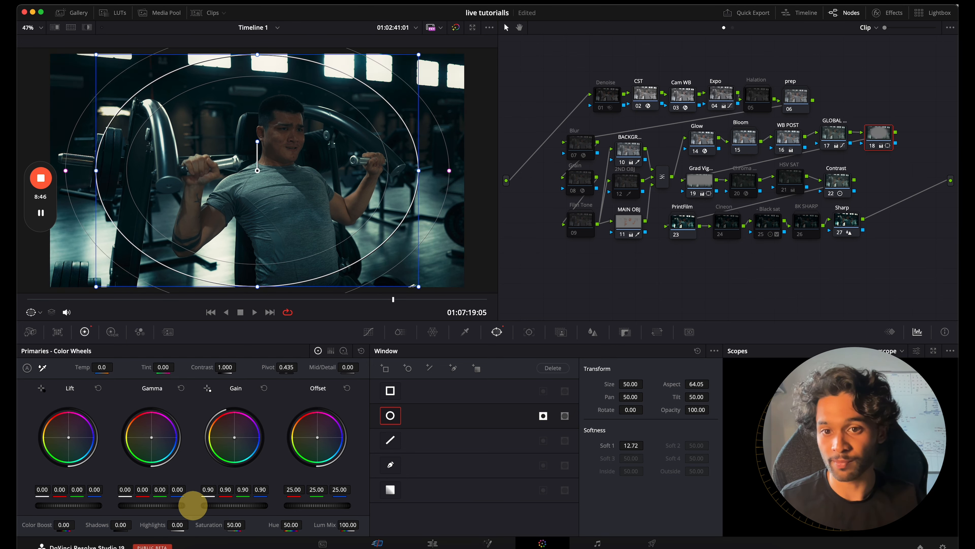